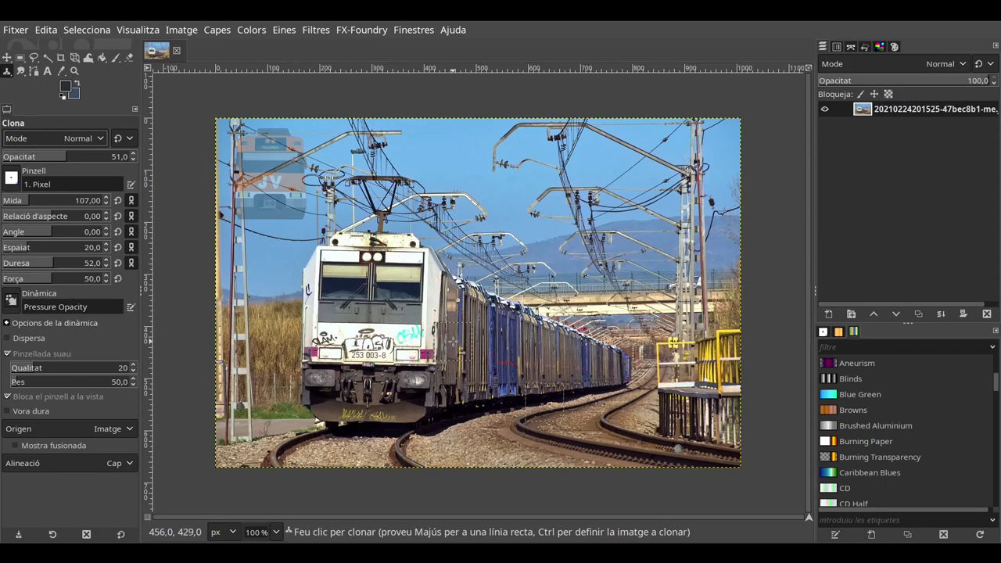
# Step: Set the Clone tool's brush size to 46 for retouching the graffiti on the locomotive
pyautogui.press('3')
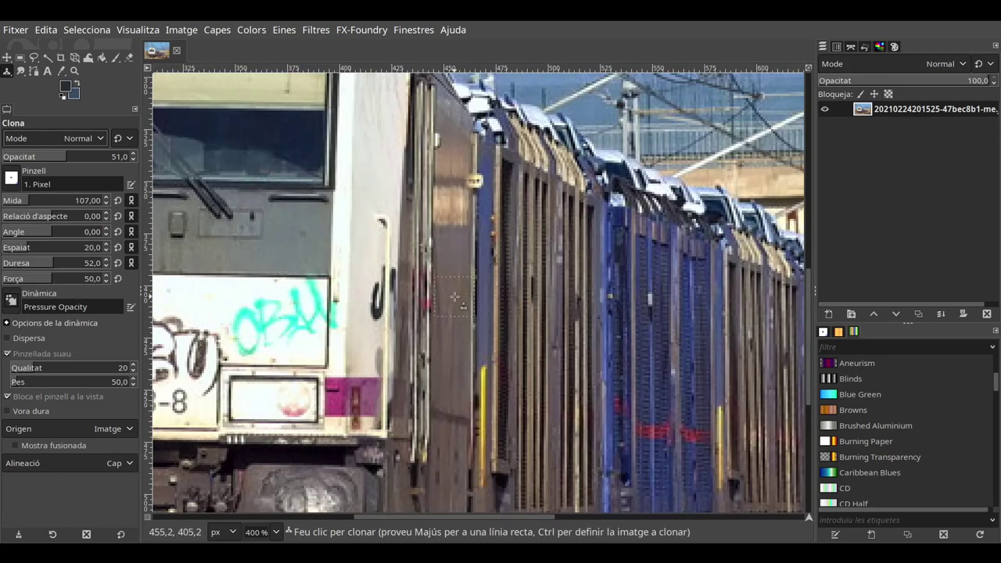
pyautogui.scroll(-3, 442, 314)
pyautogui.scroll(-1, 442, 314)
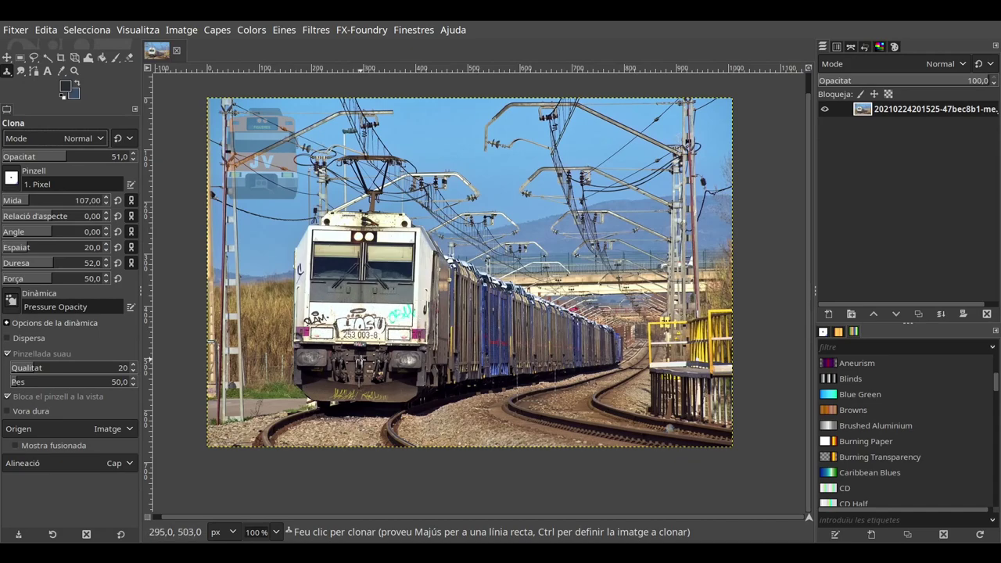
pyautogui.scroll(3, 303, 338)
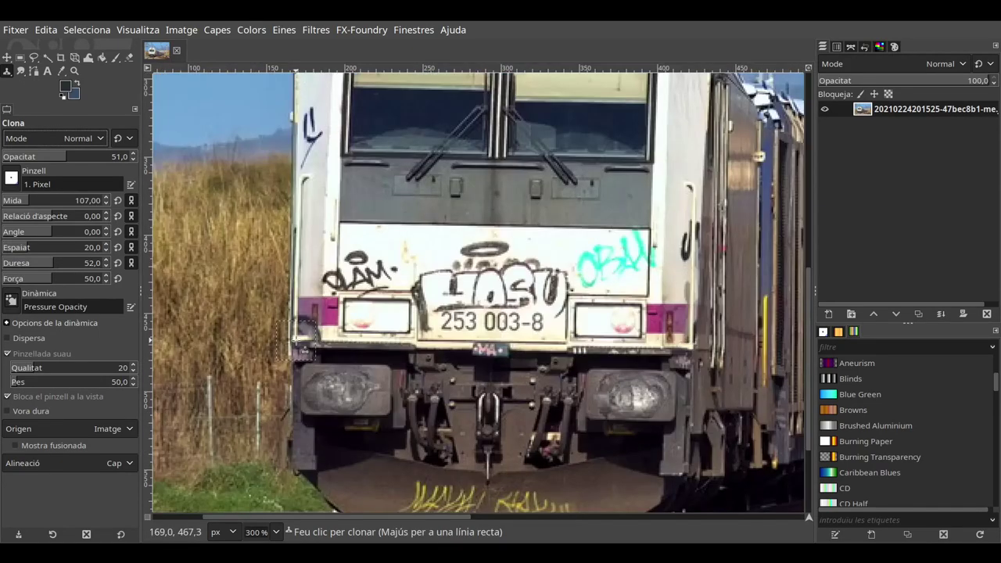
pyautogui.scroll(-1, 305, 328)
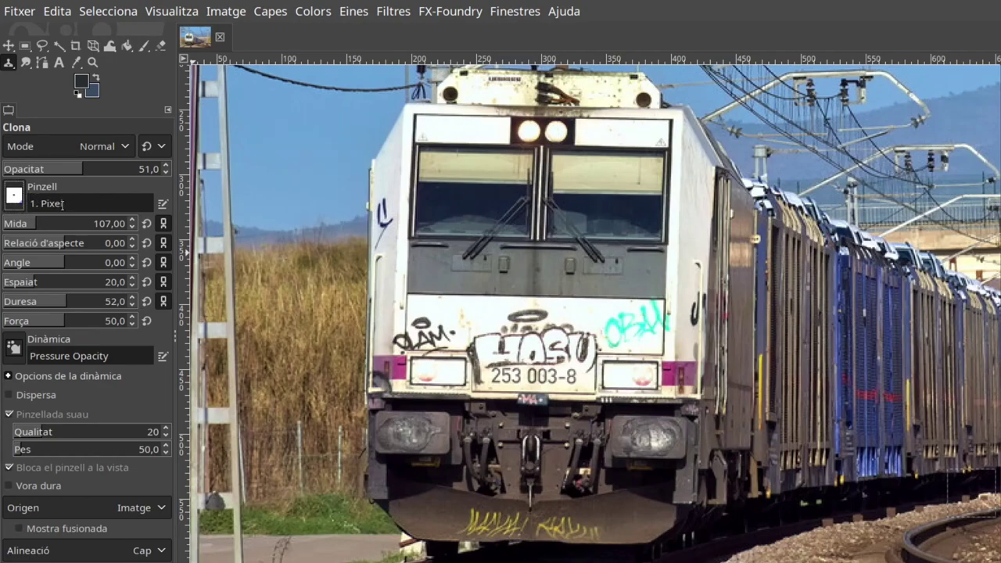
pyautogui.moveTo(33, 223); pyautogui.dragTo(22, 223)
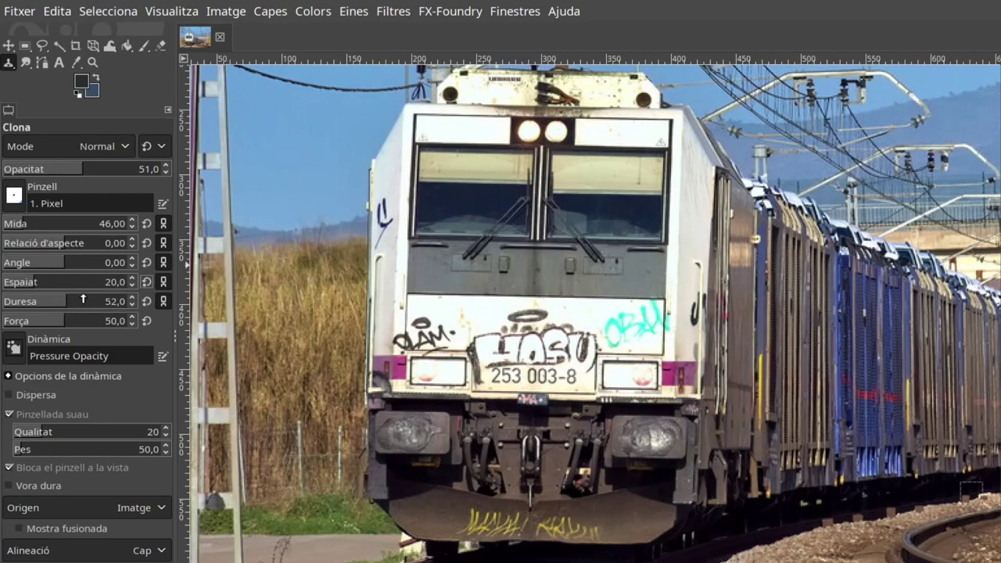
pyautogui.click(29, 356)
pyautogui.click(121, 360)
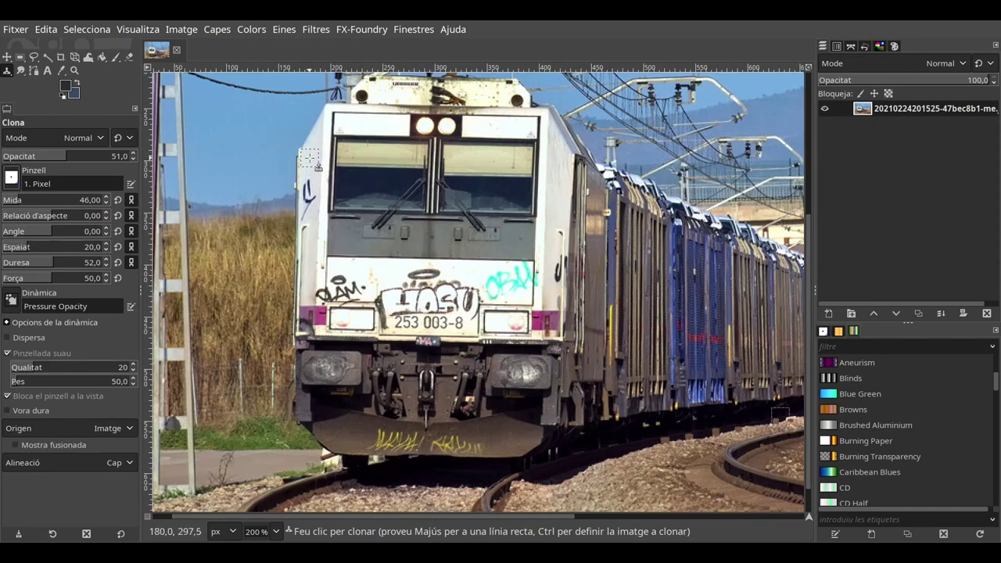
# Step: Clone clean paint from just above over the upper part of the blue scribble on the locomotive's left side
pyautogui.keyDown('ctrl'); pyautogui.scroll(2, 309, 159); pyautogui.keyUp('ctrl')
pyautogui.scroll(1, 311, 154)
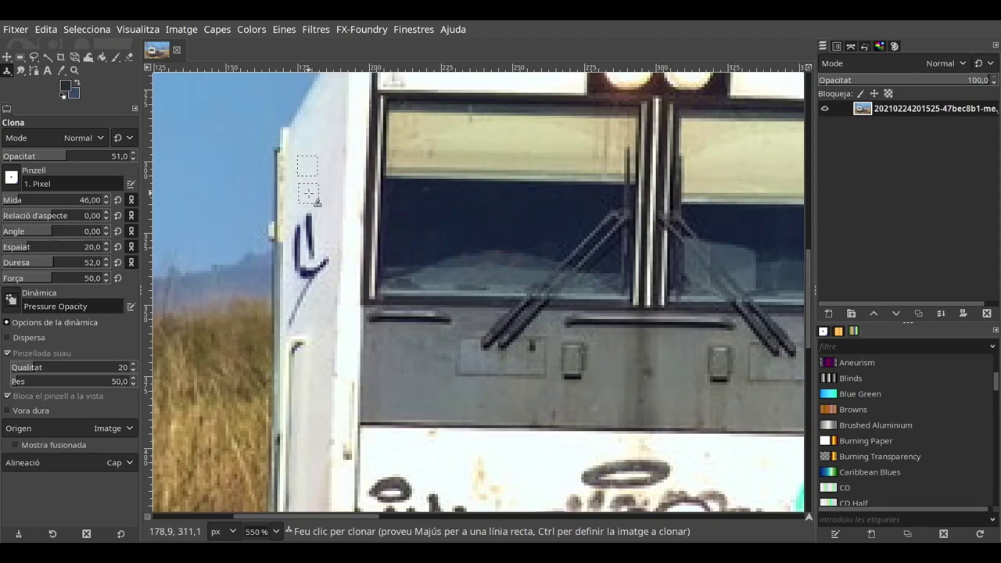
pyautogui.keyDown('ctrl'); pyautogui.click(306, 168); pyautogui.keyUp('ctrl')
pyautogui.moveTo(314, 236)
pyautogui.mouseDown()
pyautogui.moveTo(304, 211)
pyautogui.moveTo(312, 251)
pyautogui.moveTo(313, 205)
pyautogui.mouseUp()
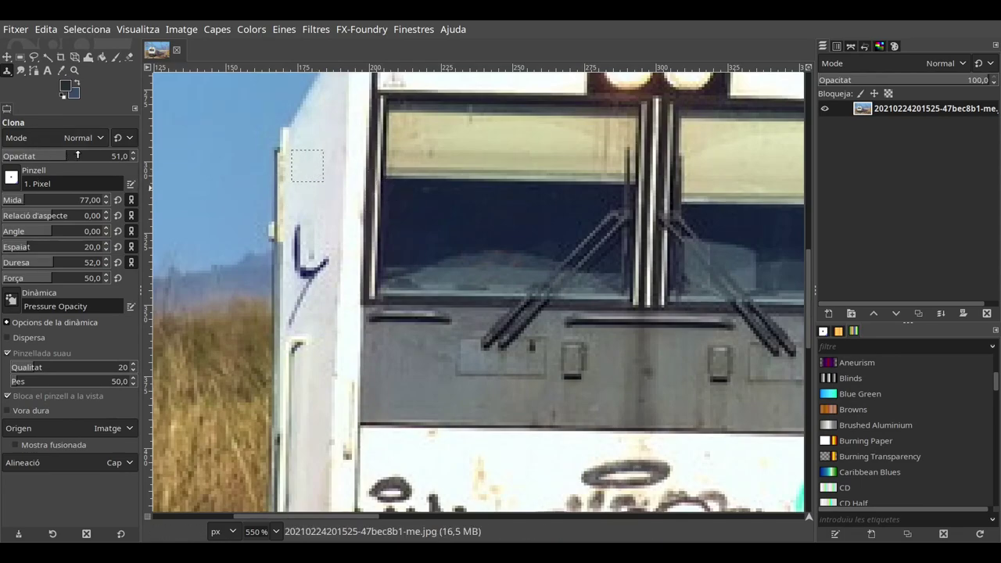
# Step: Set the Clone brush size to 77 and opacity to 72.8, and paint over the rest of the blue scribble
pyautogui.click(93, 155)
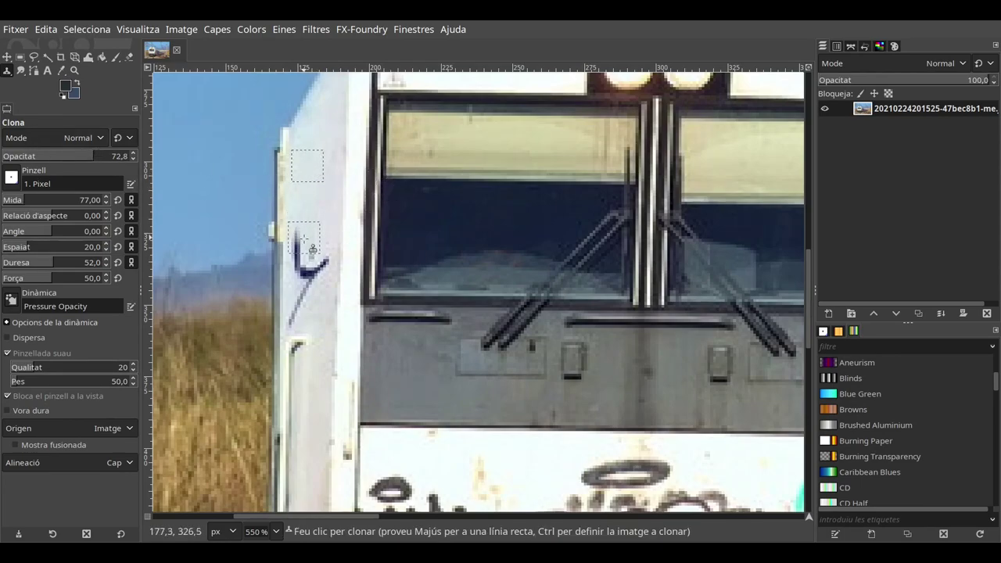
pyautogui.click(305, 255)
pyautogui.click(308, 269)
pyautogui.click(302, 259)
pyautogui.click(302, 272)
pyautogui.click(317, 265)
pyautogui.click(324, 263)
pyautogui.click(327, 261)
pyautogui.click(325, 258)
pyautogui.moveTo(323, 256)
pyautogui.mouseDown()
pyautogui.moveTo(313, 283)
pyautogui.moveTo(298, 281)
pyautogui.moveTo(293, 318)
pyautogui.mouseUp()
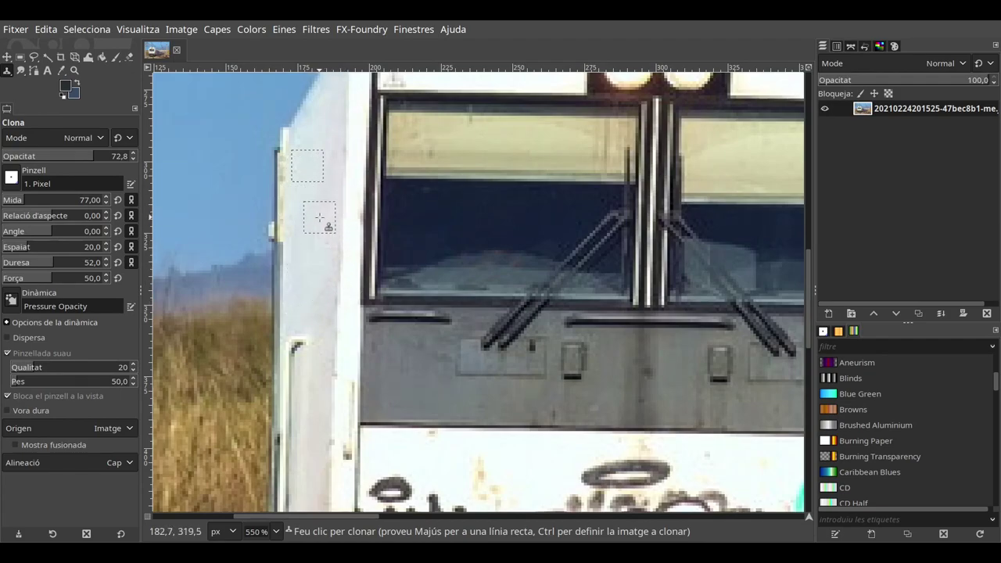
# Step: Clone clean white paint from above over the first letters of the black tag at the front panel's left edge
pyautogui.scroll(-2, 317, 227)
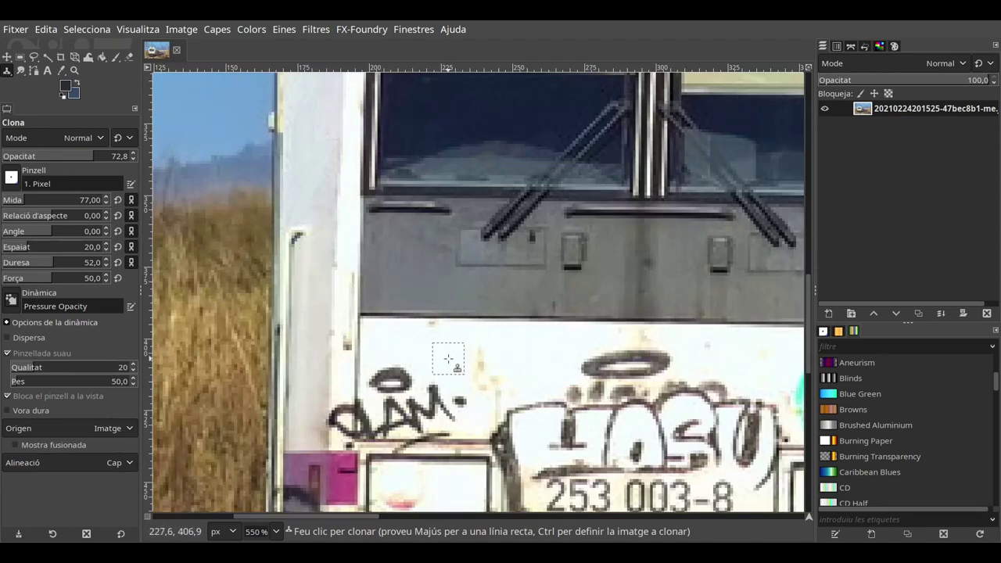
pyautogui.press('ctrl')
pyautogui.keyDown('ctrl'); pyautogui.click(356, 368); pyautogui.keyUp('ctrl')
pyautogui.moveTo(356, 407); pyautogui.dragTo(356, 425)
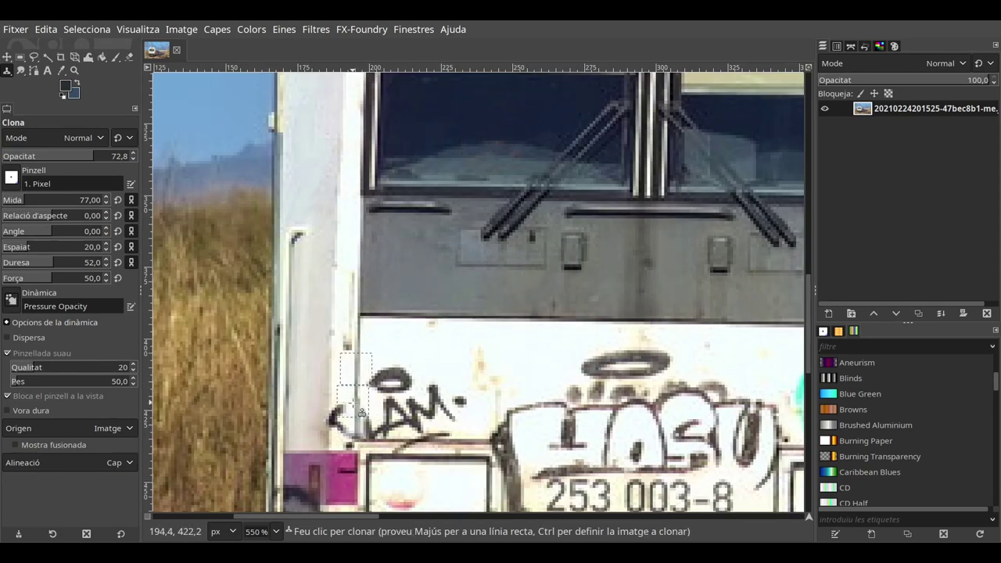
pyautogui.press('ctrl')
pyautogui.keyDown('ctrl'); pyautogui.click(356, 364); pyautogui.keyUp('ctrl')
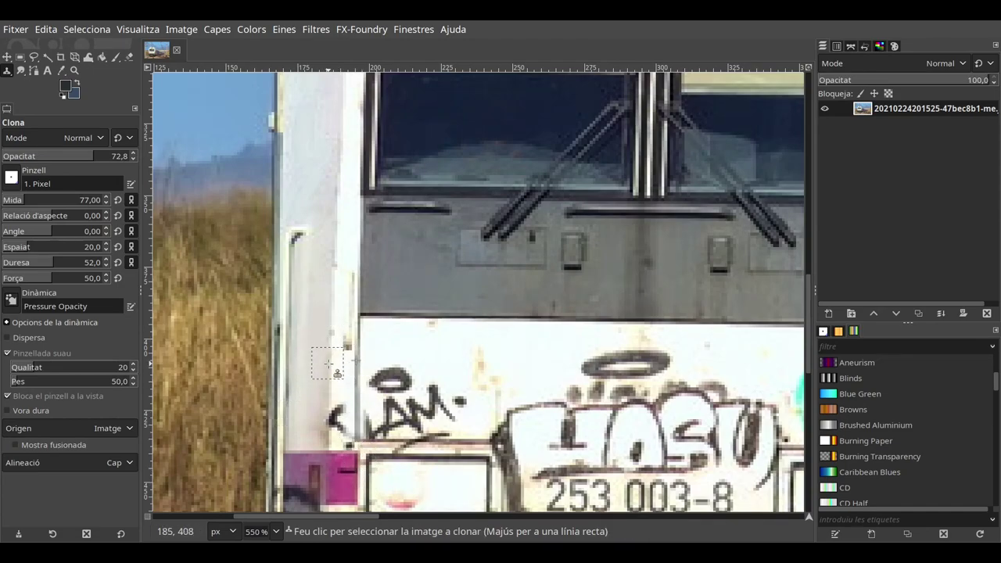
# Step: Sample nearby clean areas of the left corner pillar and clone over its remaining black tag marks and dark spot
pyautogui.keyDown('ctrl'); pyautogui.click(331, 345); pyautogui.keyUp('ctrl')
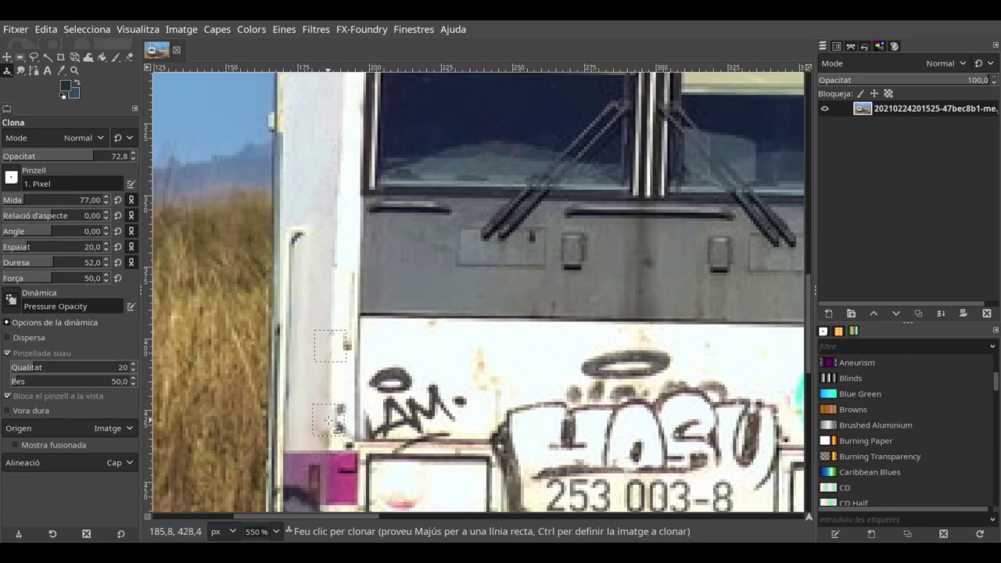
pyautogui.keyDown('ctrl'); pyautogui.click(343, 376); pyautogui.keyUp('ctrl')
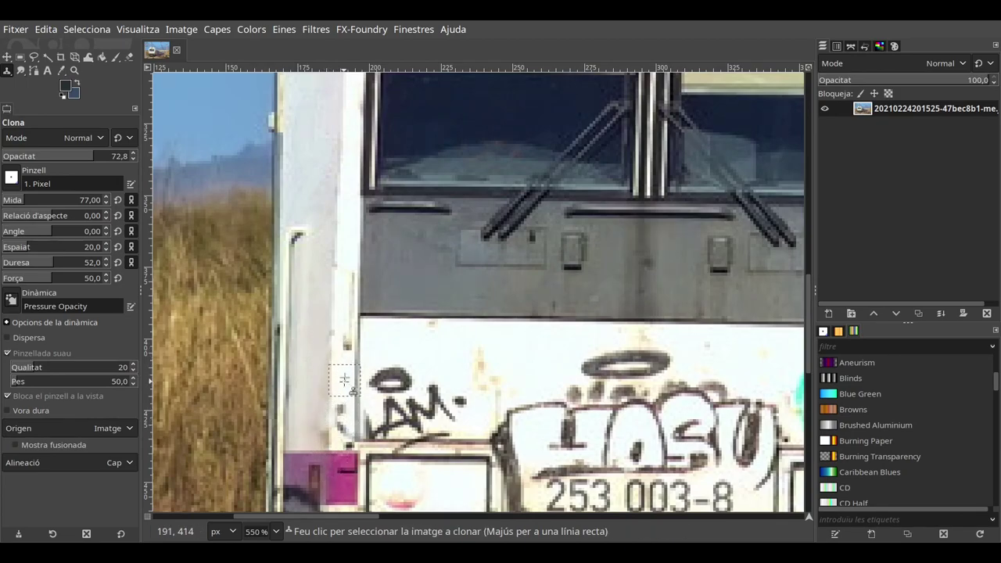
pyautogui.click(341, 420)
pyautogui.click(342, 423)
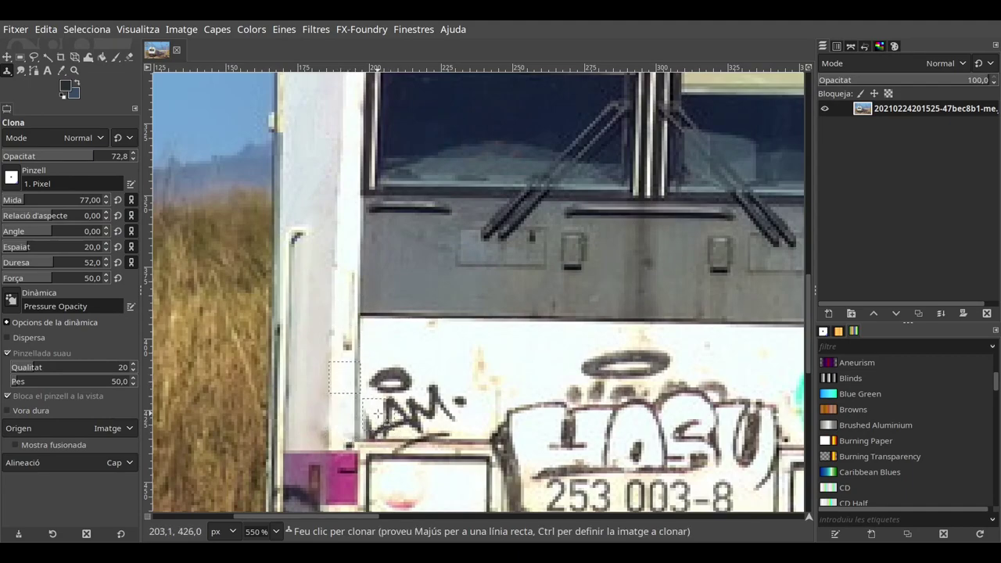
pyautogui.keyDown('ctrl'); pyautogui.click(329, 295); pyautogui.keyUp('ctrl')
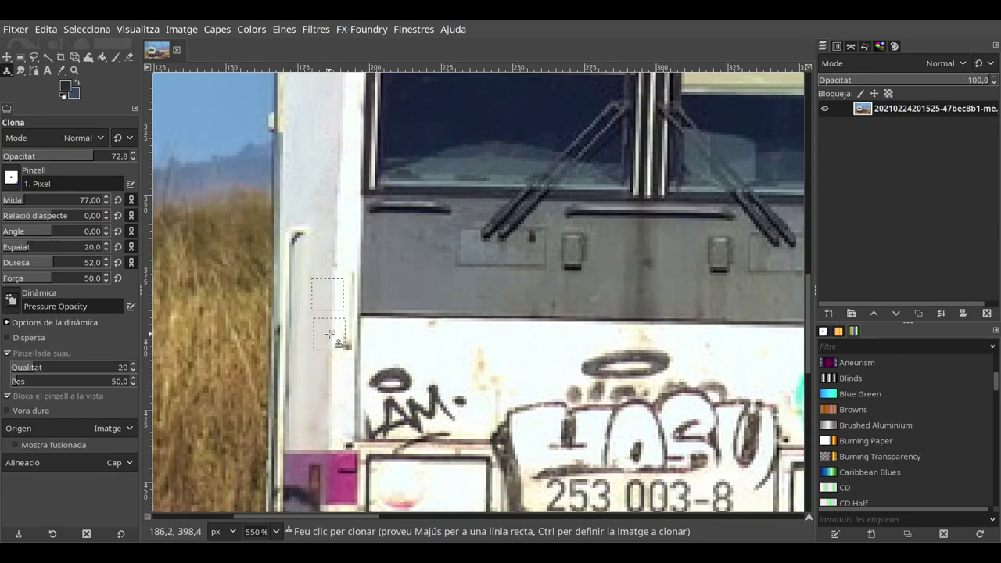
pyautogui.keyDown('ctrl'); pyautogui.click(342, 403); pyautogui.keyUp('ctrl')
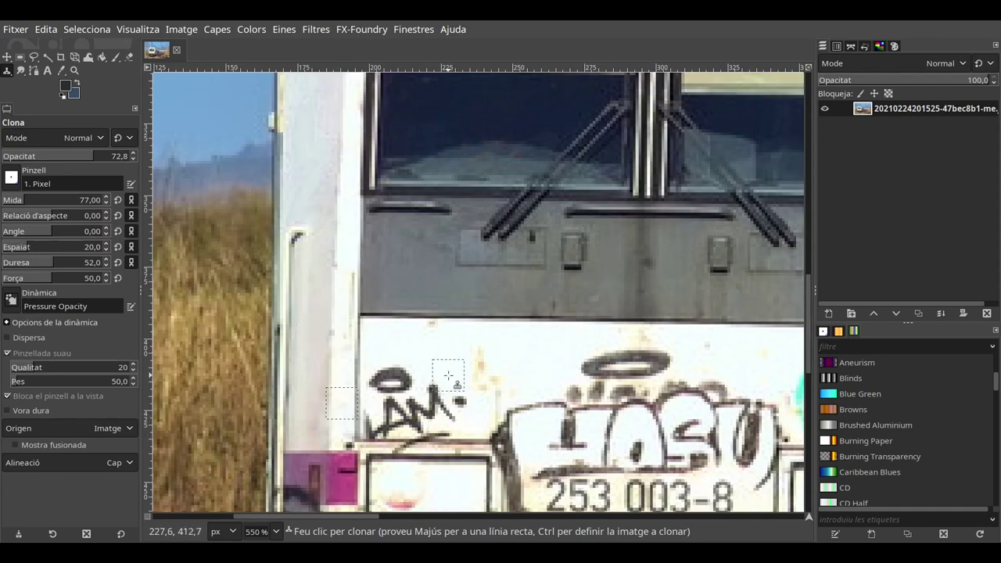
# Step: Clone clean white panel over the black tag and halo above the left headlight, undoing the stray dab on the grey band
pyautogui.hscroll(5, 448, 375)
pyautogui.hscroll(-5, 448, 375)
pyautogui.scroll(-1, 457, 351)
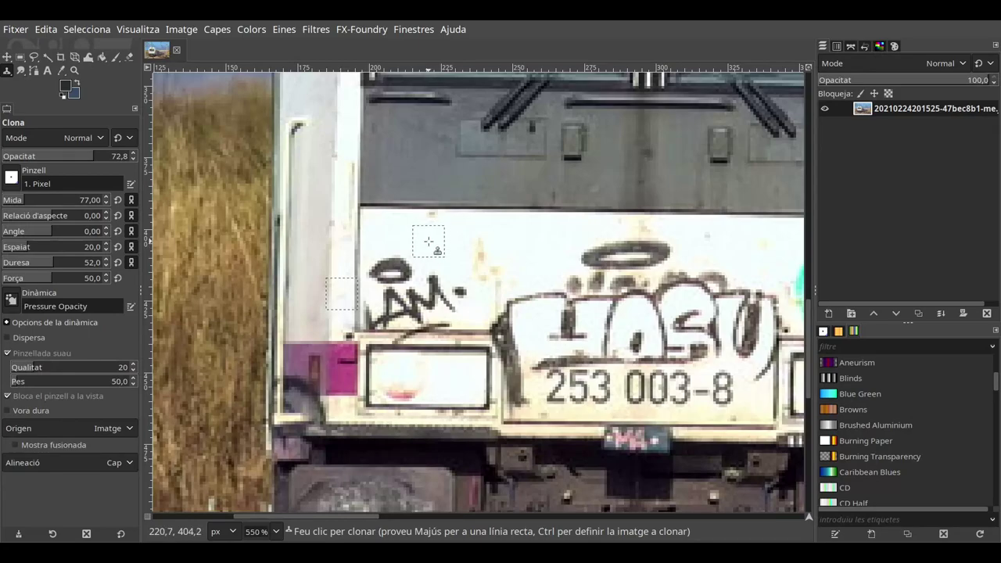
pyautogui.keyDown('ctrl'); pyautogui.click(407, 229); pyautogui.keyUp('ctrl')
pyautogui.moveTo(388, 262)
pyautogui.mouseDown()
pyautogui.moveTo(376, 275)
pyautogui.moveTo(390, 281)
pyautogui.moveTo(392, 299)
pyautogui.moveTo(431, 278)
pyautogui.moveTo(458, 280)
pyautogui.moveTo(411, 290)
pyautogui.moveTo(417, 302)
pyautogui.moveTo(435, 295)
pyautogui.moveTo(421, 311)
pyautogui.moveTo(385, 313)
pyautogui.moveTo(414, 280)
pyautogui.mouseUp()
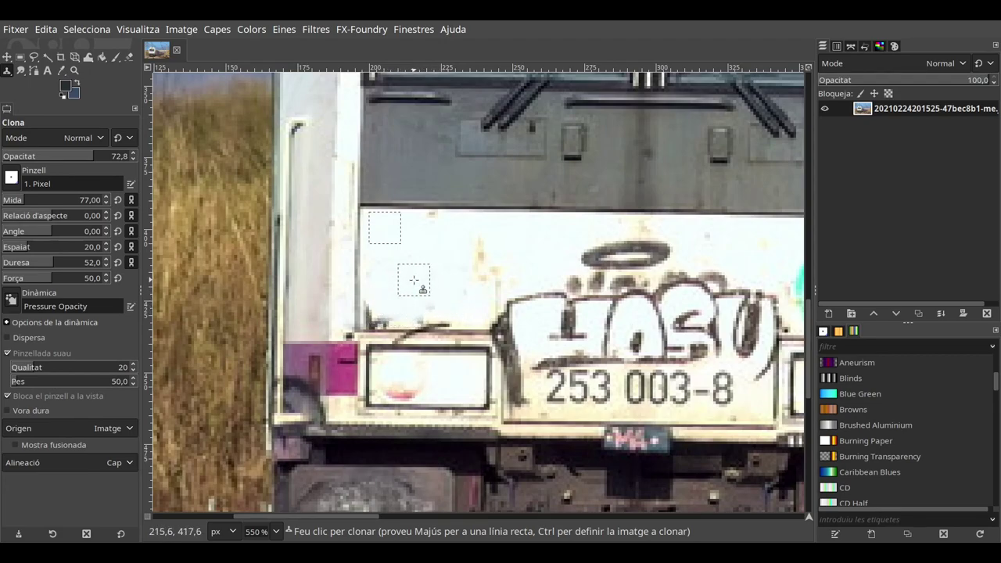
pyautogui.click(461, 186)
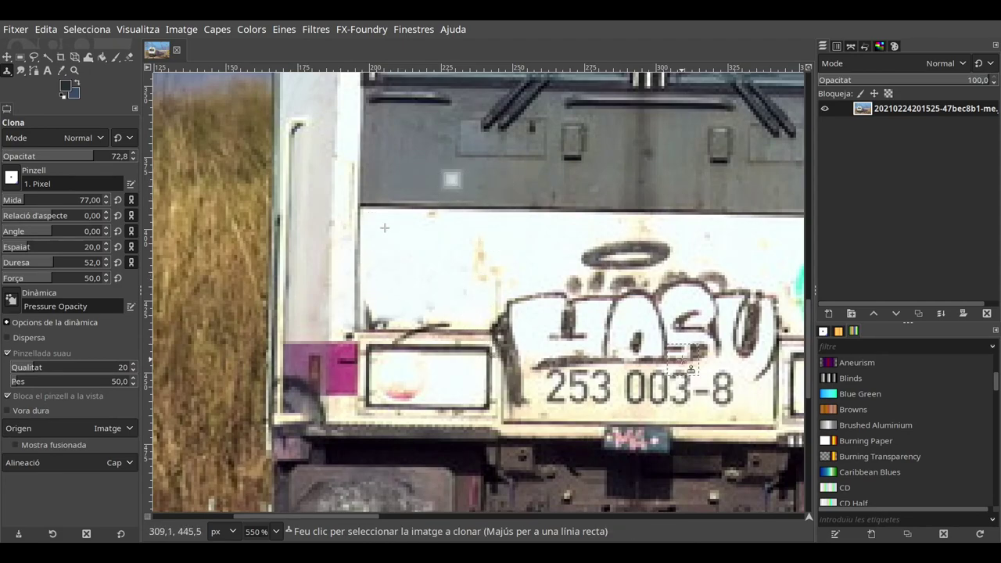
pyautogui.hotkey('ctrl', 'z')
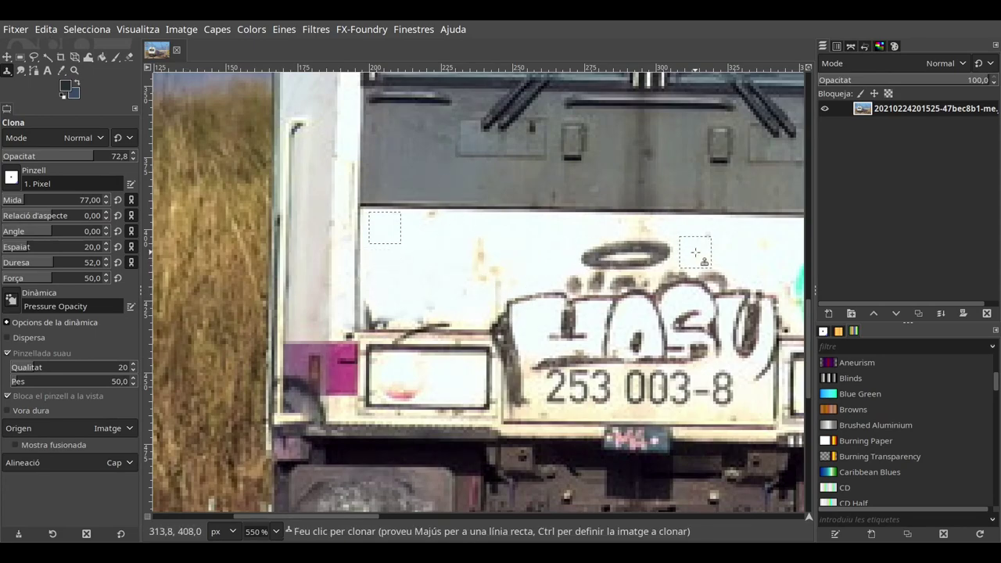
# Step: Enlarge the Clone brush to 137 and cover the central halo and upper part of the large HOSU graffiti
pyautogui.moveTo(616, 258)
pyautogui.mouseDown()
pyautogui.moveTo(593, 241)
pyautogui.moveTo(633, 251)
pyautogui.moveTo(604, 257)
pyautogui.mouseUp()
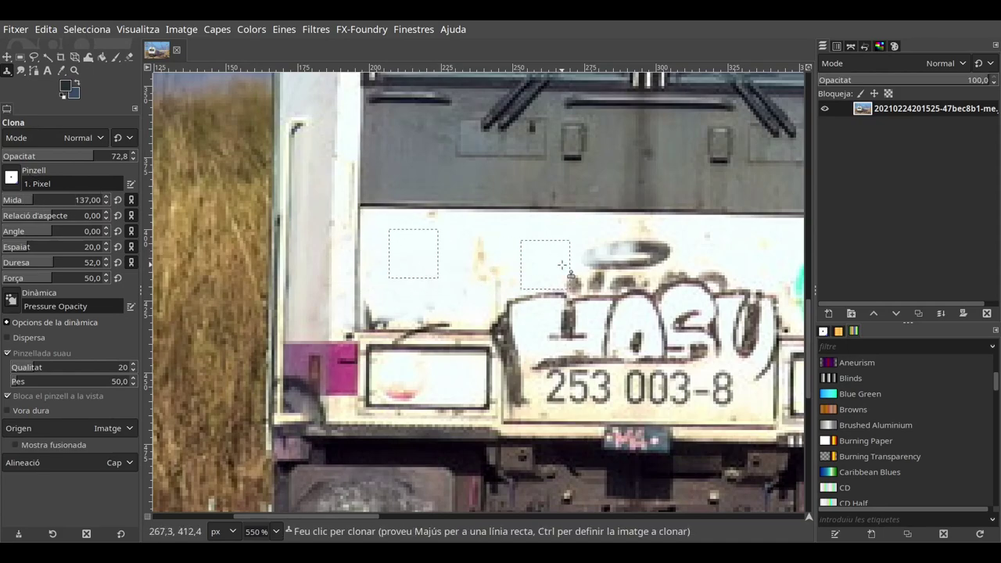
pyautogui.moveTo(602, 250)
pyautogui.mouseDown()
pyautogui.moveTo(632, 247)
pyautogui.moveTo(632, 236)
pyautogui.moveTo(653, 258)
pyautogui.moveTo(592, 269)
pyautogui.moveTo(578, 295)
pyautogui.moveTo(488, 288)
pyautogui.moveTo(648, 290)
pyautogui.moveTo(532, 309)
pyautogui.mouseUp()
pyautogui.moveTo(657, 283)
pyautogui.mouseDown()
pyautogui.moveTo(715, 280)
pyautogui.moveTo(707, 274)
pyautogui.moveTo(716, 289)
pyautogui.mouseUp()
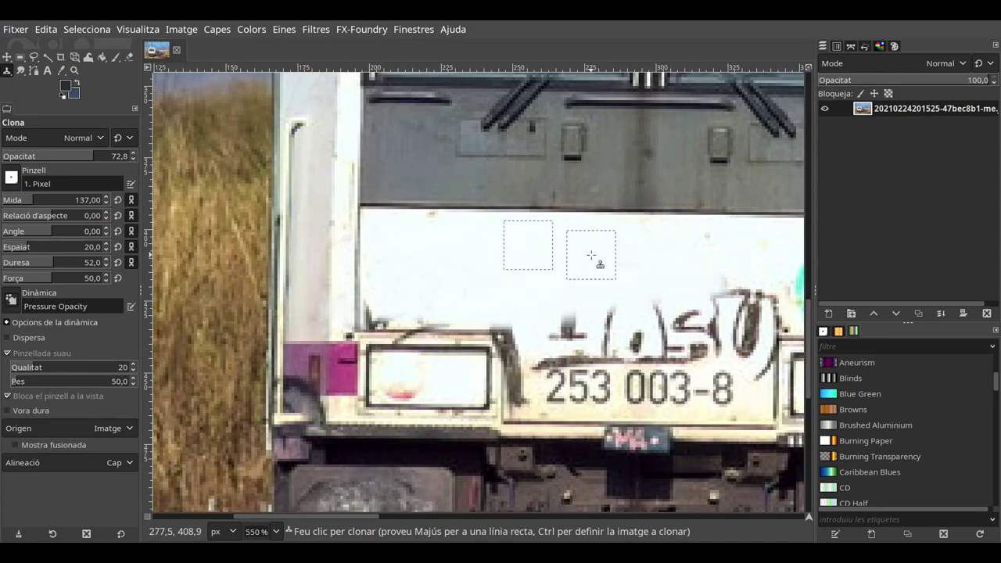
# Step: Clone clean white paint across the upper front panel to even it out, and undo the last stroke
pyautogui.moveTo(493, 265); pyautogui.dragTo(513, 261)
pyautogui.moveTo(660, 271); pyautogui.dragTo(699, 255)
pyautogui.moveTo(591, 264)
pyautogui.mouseDown()
pyautogui.moveTo(525, 263)
pyautogui.moveTo(618, 269)
pyautogui.mouseUp()
pyautogui.moveTo(503, 261); pyautogui.dragTo(607, 266)
pyautogui.moveTo(517, 254)
pyautogui.mouseDown()
pyautogui.moveTo(561, 210)
pyautogui.moveTo(590, 202)
pyautogui.moveTo(617, 205)
pyautogui.moveTo(576, 238)
pyautogui.moveTo(651, 219)
pyautogui.moveTo(729, 219)
pyautogui.moveTo(575, 231)
pyautogui.moveTo(534, 220)
pyautogui.moveTo(617, 217)
pyautogui.moveTo(558, 258)
pyautogui.mouseUp()
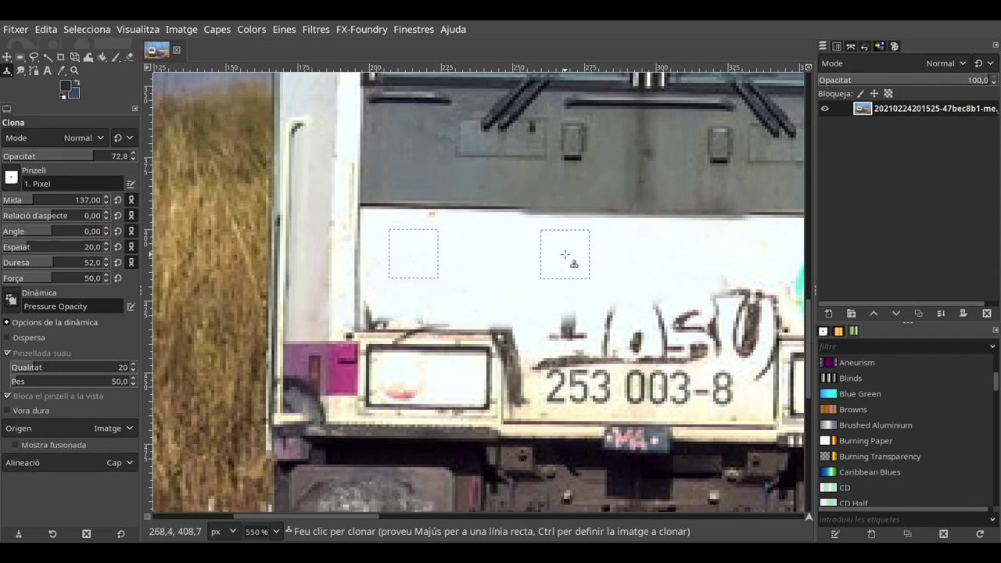
pyautogui.hotkey('ctrl', 'z')
# Step: Clone white panel paint over the remaining HOSU lettering above the locomotive's number
pyautogui.moveTo(574, 302)
pyautogui.mouseDown()
pyautogui.moveTo(561, 334)
pyautogui.moveTo(664, 311)
pyautogui.moveTo(672, 347)
pyautogui.moveTo(528, 351)
pyautogui.moveTo(758, 296)
pyautogui.moveTo(741, 321)
pyautogui.moveTo(748, 311)
pyautogui.moveTo(746, 345)
pyautogui.moveTo(705, 335)
pyautogui.moveTo(745, 355)
pyautogui.moveTo(544, 358)
pyautogui.mouseUp()
pyautogui.moveTo(438, 307)
pyautogui.mouseDown()
pyautogui.moveTo(378, 312)
pyautogui.moveTo(506, 311)
pyautogui.moveTo(529, 344)
pyautogui.mouseUp()
pyautogui.scroll(3, 501, 434)
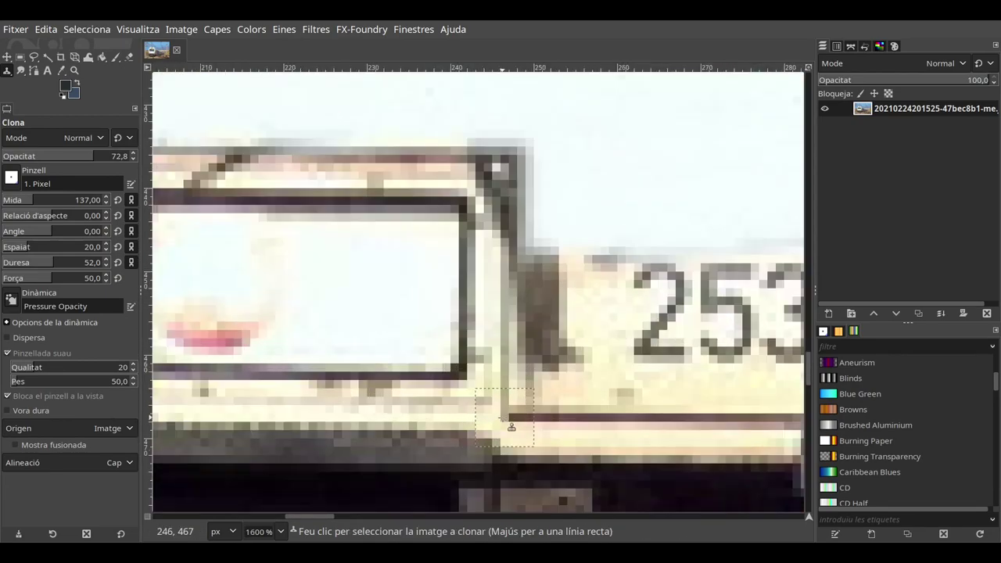
pyautogui.hscroll(-3, 438, 184)
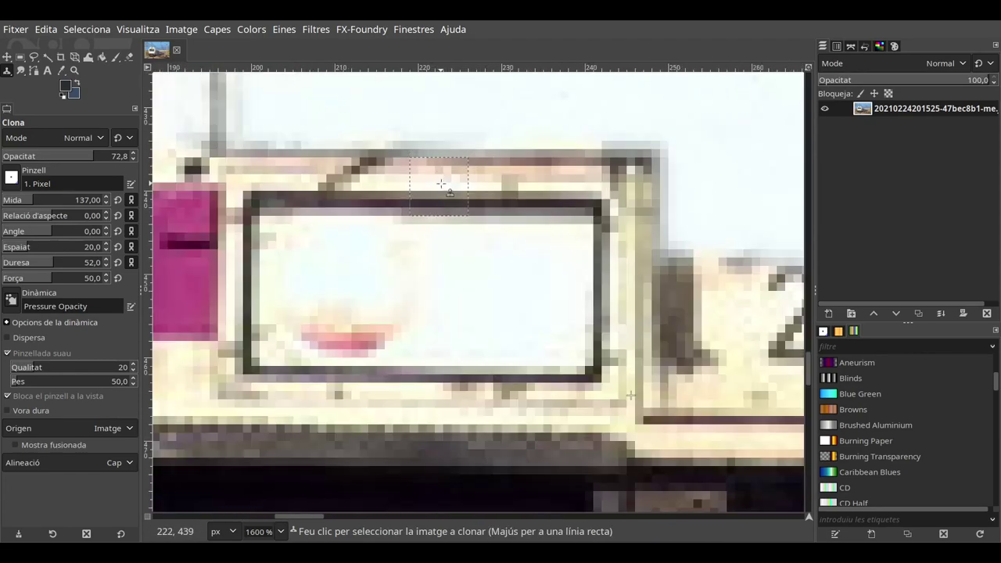
pyautogui.scroll(-6, 349, 181)
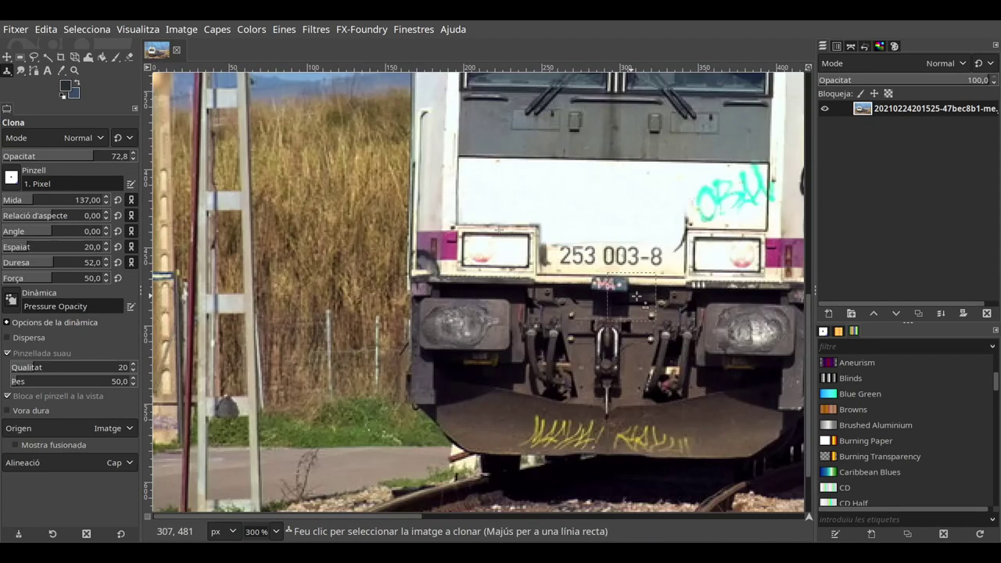
# Step: Set the Clone opacity to 70.8 and cover the turquoise graffiti and leftover black marks near the right headlight with white paint
pyautogui.scroll(5, 602, 294)
pyautogui.keyDown('ctrl'); pyautogui.click(511, 161); pyautogui.keyUp('ctrl')
pyautogui.click(637, 201)
pyautogui.click(648, 212)
pyautogui.hscroll(8, 648, 211)
pyautogui.hscroll(-5, 492, 196)
pyautogui.scroll(3, 603, 206)
pyautogui.moveTo(559, 245)
pyautogui.mouseDown()
pyautogui.moveTo(549, 187)
pyautogui.moveTo(682, 150)
pyautogui.moveTo(656, 235)
pyautogui.moveTo(589, 168)
pyautogui.moveTo(569, 294)
pyautogui.moveTo(600, 314)
pyautogui.moveTo(691, 239)
pyautogui.moveTo(718, 148)
pyautogui.moveTo(736, 171)
pyautogui.moveTo(727, 252)
pyautogui.mouseUp()
pyautogui.scroll(-2, 613, 266)
pyautogui.scroll(2, 481, 268)
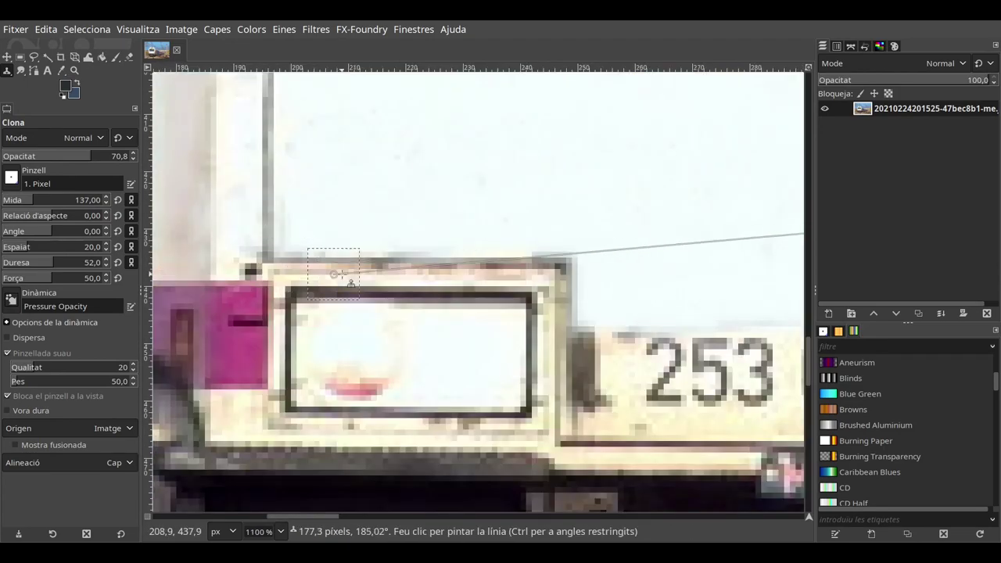
# Step: Sample the white panel above the number and clone over the dark graffiti remnant beside its first digit
pyautogui.hscroll(4, 469, 270)
pyautogui.keyDown('ctrl'); pyautogui.click(443, 258); pyautogui.keyUp('ctrl')
pyautogui.moveTo(434, 348)
pyautogui.mouseDown()
pyautogui.moveTo(442, 332)
pyautogui.moveTo(467, 333)
pyautogui.moveTo(438, 403)
pyautogui.mouseUp()
pyautogui.hscroll(2, 640, 435)
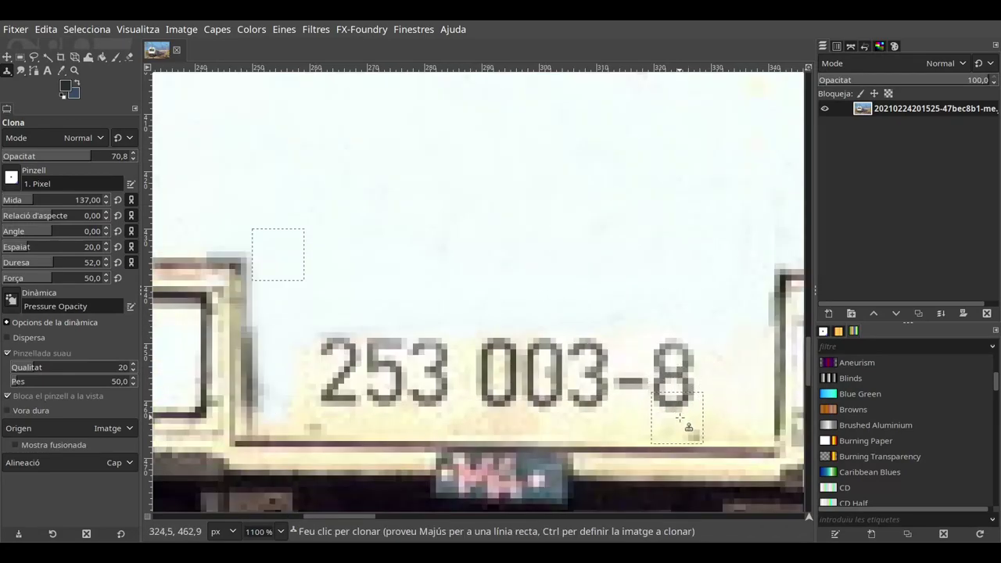
pyautogui.scroll(-3, 735, 358)
pyautogui.scroll(3, 402, 380)
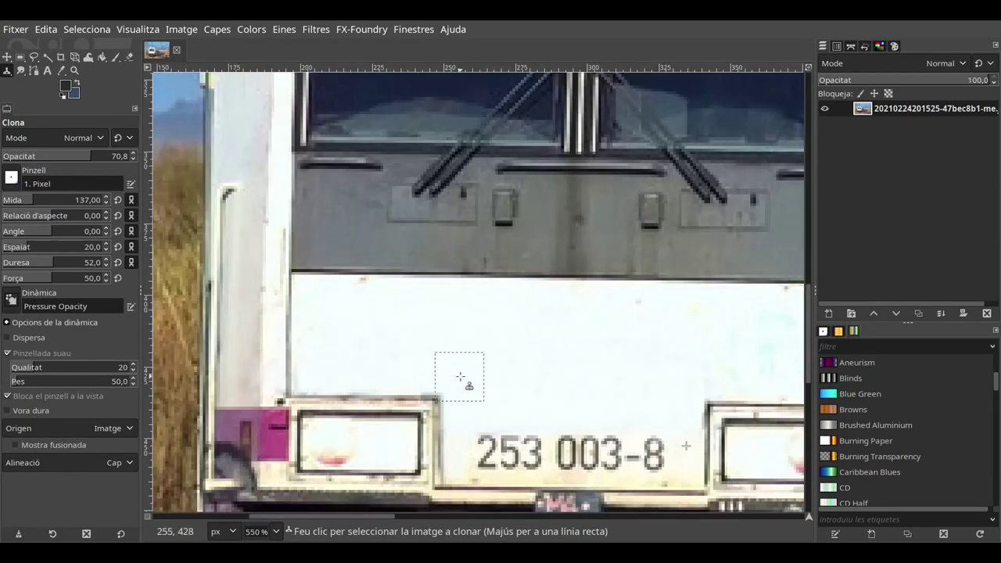
pyautogui.scroll(-3, 360, 404)
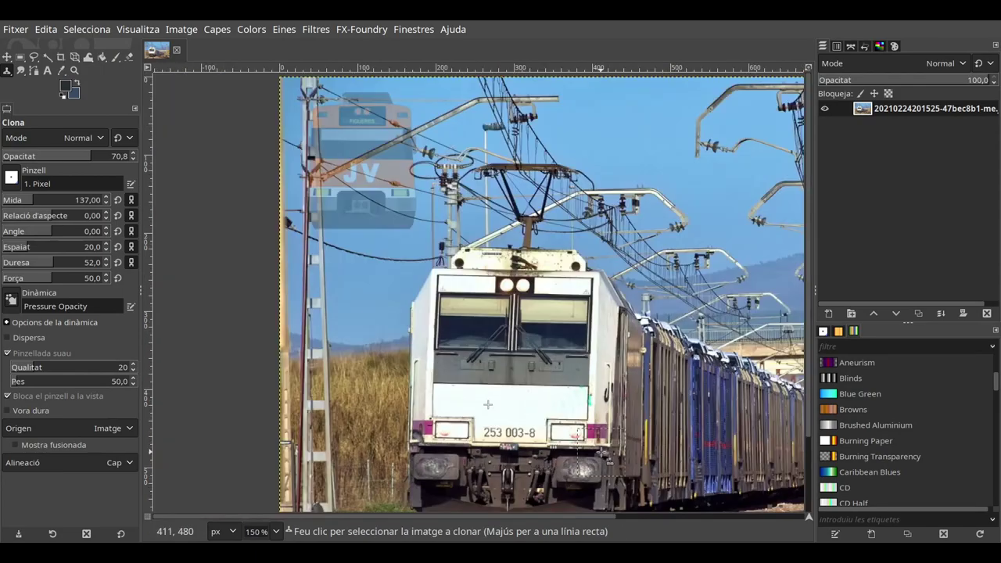
# Step: Clone over the remaining graffiti traces on the locomotive's front, including the pink tag on the small plate below its number
pyautogui.scroll(4, 421, 319)
pyautogui.moveTo(421, 319); pyautogui.dragTo(360, 333)
pyautogui.scroll(2, 481, 338)
pyautogui.moveTo(431, 361)
pyautogui.mouseDown()
pyautogui.moveTo(378, 295)
pyautogui.moveTo(258, 355)
pyautogui.moveTo(245, 296)
pyautogui.moveTo(235, 360)
pyautogui.mouseUp()
# Step: Clone clean dark paint over the right half of the yellow graffiti on the locomotive's lower skirt
pyautogui.scroll(-6, 235, 360)
pyautogui.scroll(-2, 505, 418)
pyautogui.scroll(3, 469, 438)
pyautogui.moveTo(321, 426)
pyautogui.mouseDown()
pyautogui.moveTo(284, 424)
pyautogui.moveTo(309, 450)
pyautogui.moveTo(260, 445)
pyautogui.moveTo(367, 447)
pyautogui.moveTo(266, 434)
pyautogui.mouseUp()
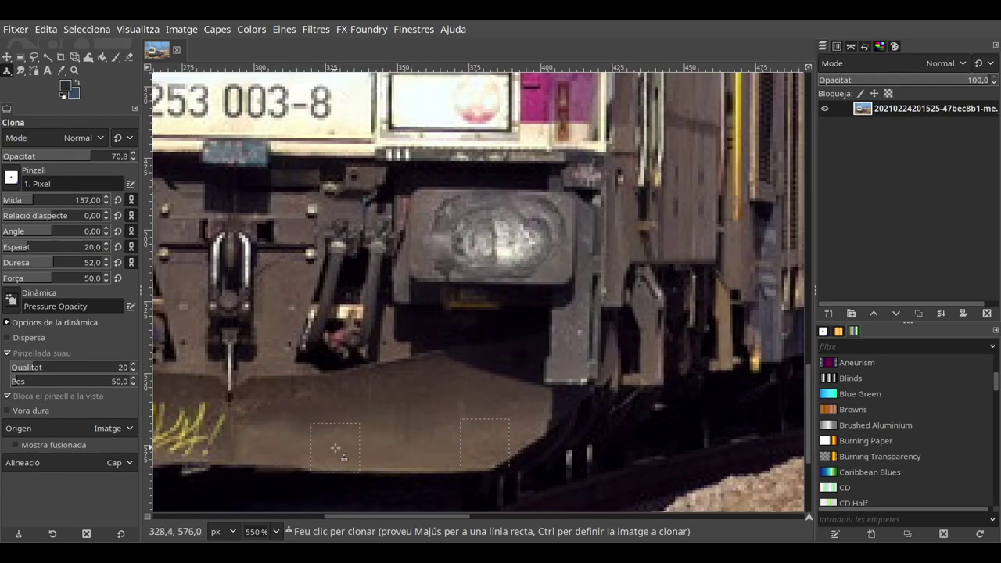
# Step: Clone clean dark paint over the remaining yellow lettering on the locomotive's lower skirt, lowering the Clone opacity to 52.7 partway through
pyautogui.hscroll(-5, 481, 460)
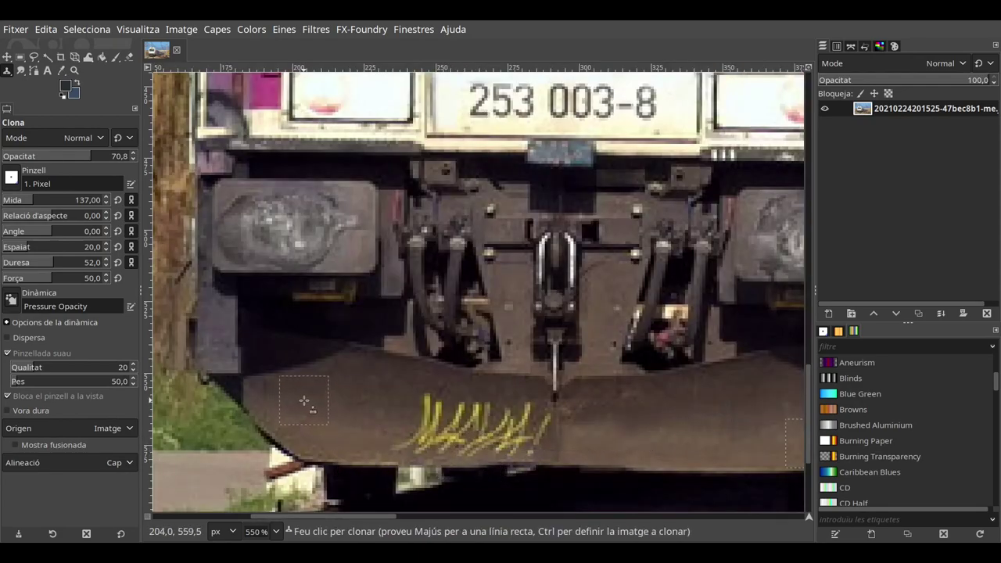
pyautogui.keyDown('ctrl'); pyautogui.click(339, 391); pyautogui.keyUp('ctrl')
pyautogui.moveTo(427, 421)
pyautogui.mouseDown()
pyautogui.moveTo(424, 401)
pyautogui.moveTo(529, 418)
pyautogui.mouseUp()
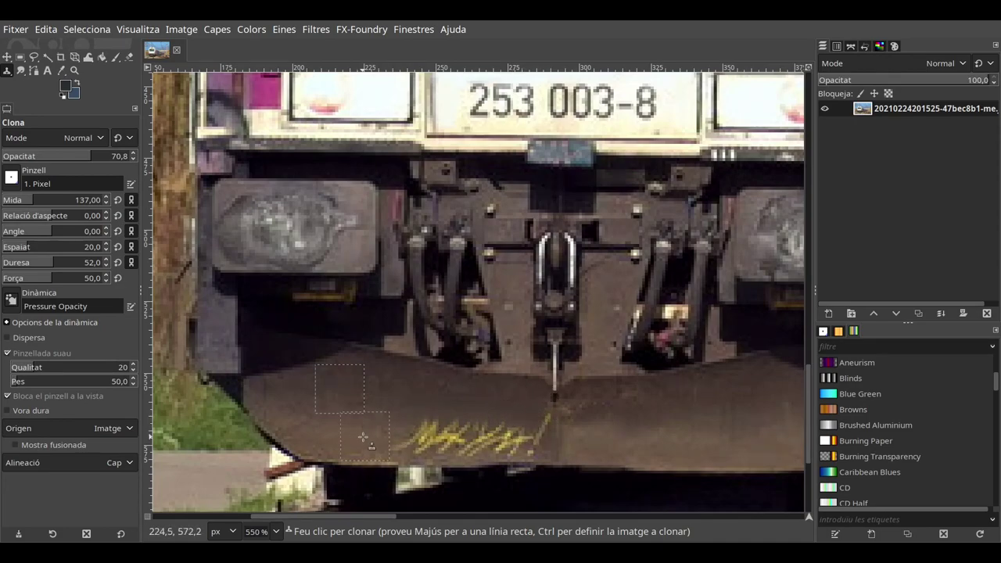
pyautogui.keyDown('ctrl'); pyautogui.click(332, 431); pyautogui.keyUp('ctrl')
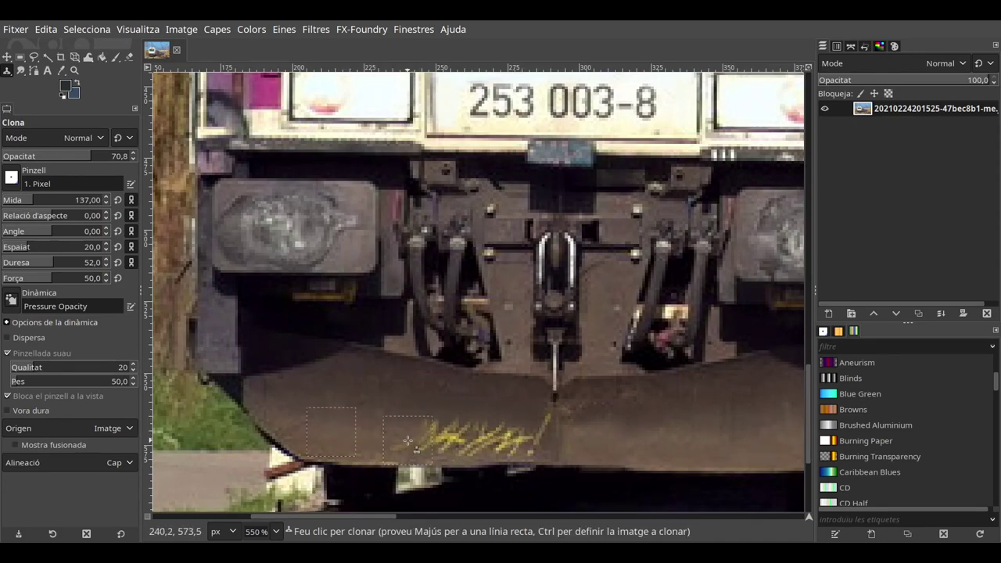
pyautogui.click(69, 155)
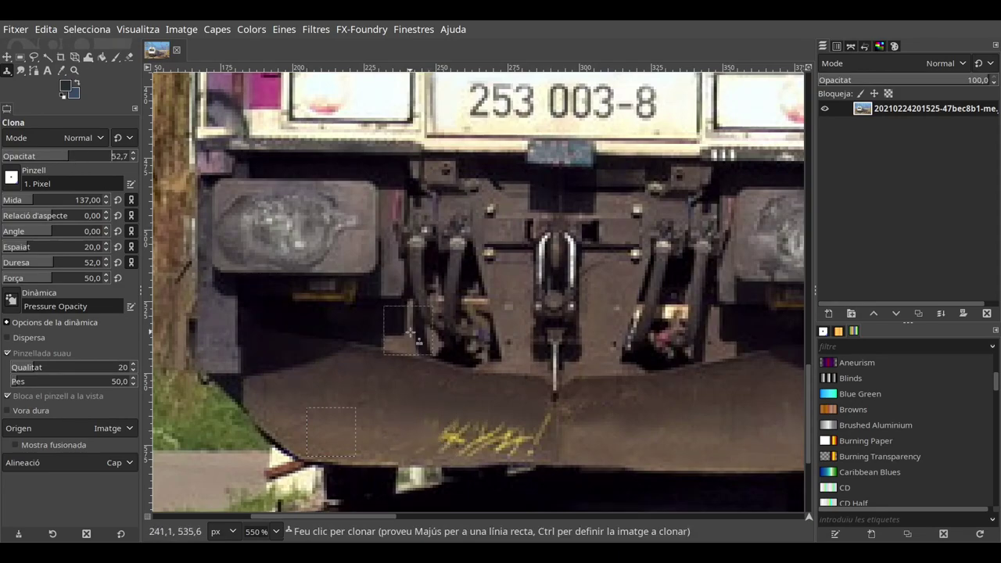
pyautogui.moveTo(448, 434)
pyautogui.mouseDown()
pyautogui.moveTo(520, 439)
pyautogui.moveTo(500, 433)
pyautogui.moveTo(484, 449)
pyautogui.moveTo(443, 447)
pyautogui.mouseUp()
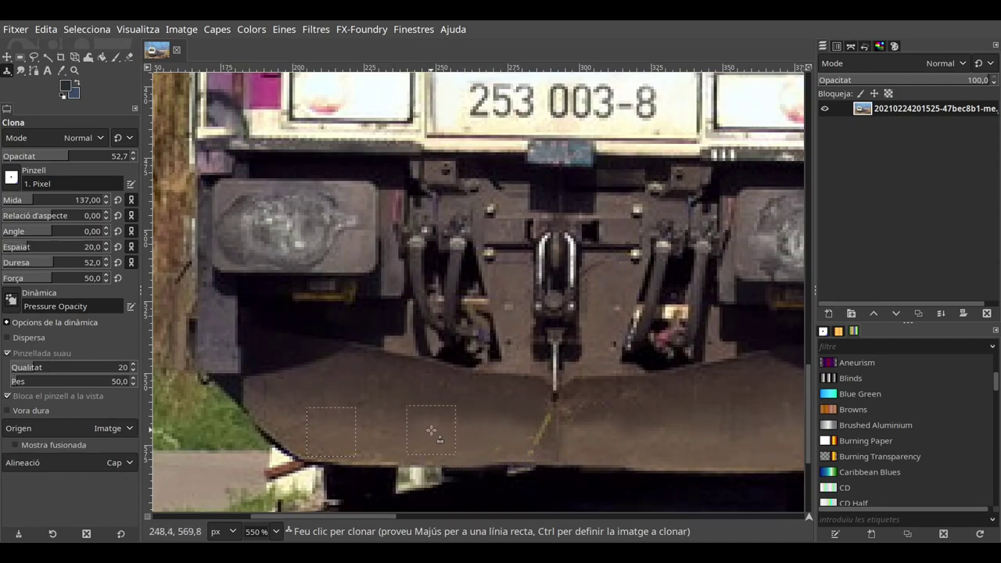
# Step: Clone clean skirt paint over the last yellow stroke and the small yellow flecks around the skirt's centre seam
pyautogui.keyDown('ctrl'); pyautogui.click(365, 389); pyautogui.keyUp('ctrl')
pyautogui.keyDown('ctrl'); pyautogui.click(325, 437); pyautogui.keyUp('ctrl')
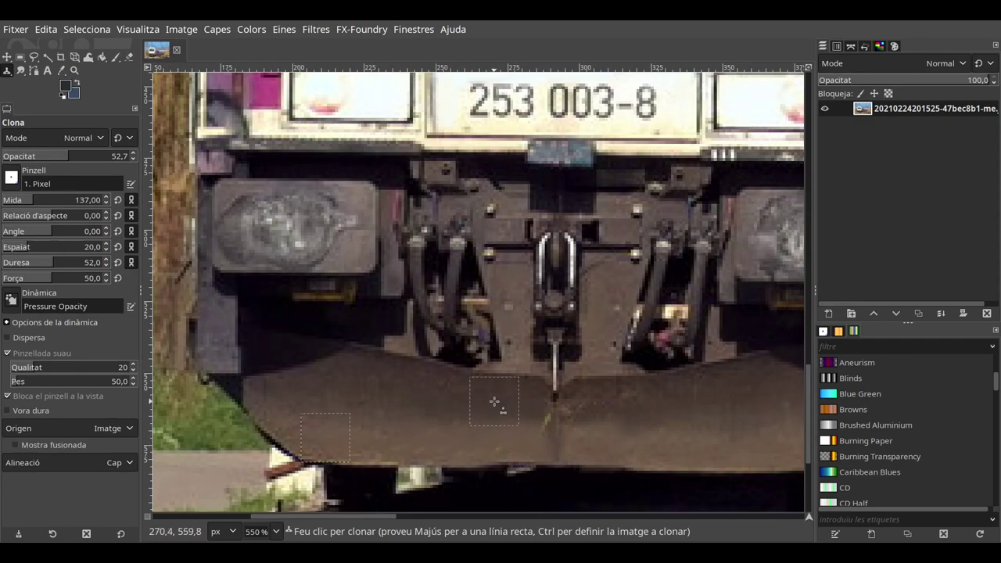
pyautogui.keyDown('ctrl'); pyautogui.click(481, 403); pyautogui.keyUp('ctrl')
pyautogui.scroll(-2, 671, 458)
pyautogui.hscroll(3, 659, 436)
pyautogui.hscroll(-3, 660, 436)
pyautogui.scroll(4, 532, 434)
pyautogui.keyDown('ctrl'); pyautogui.click(523, 283); pyautogui.keyUp('ctrl')
pyautogui.moveTo(596, 338); pyautogui.dragTo(592, 368)
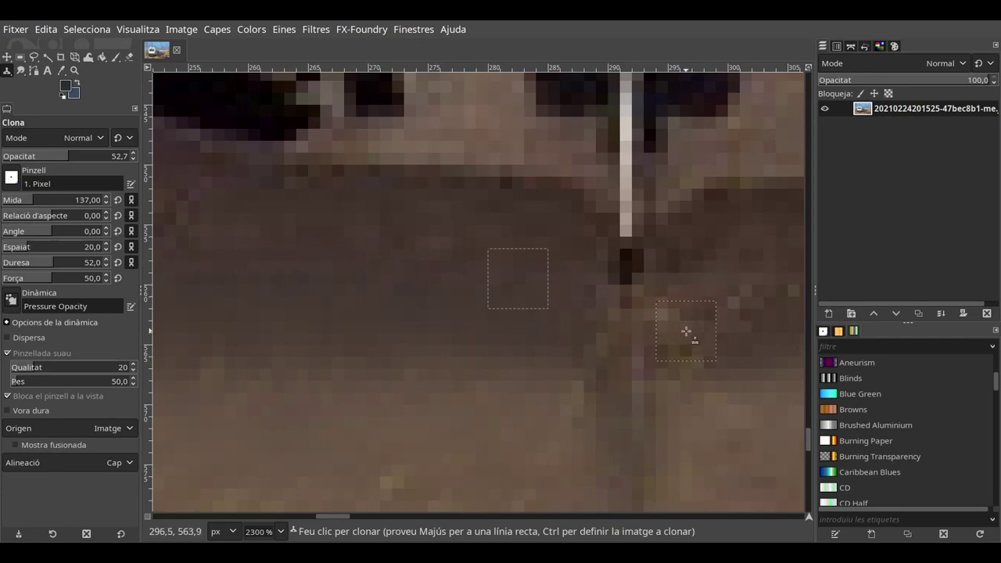
# Step: Sample the cream paint beneath the magenta stripe beside the left headlight and clone it over the dark graffiti mark at the front's left corner
pyautogui.scroll(-3, 684, 352)
pyautogui.scroll(-3, 683, 365)
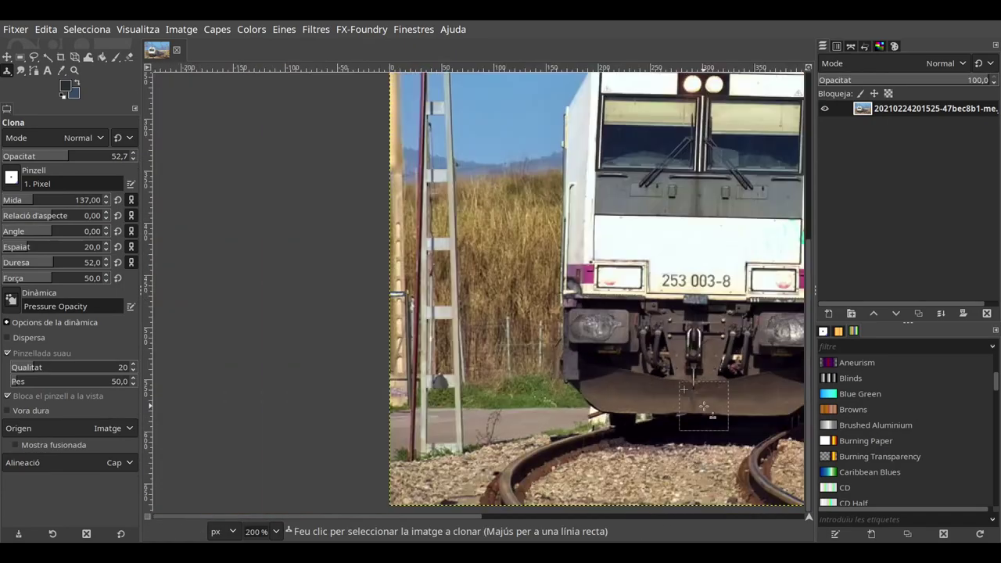
pyautogui.scroll(-2, 723, 420)
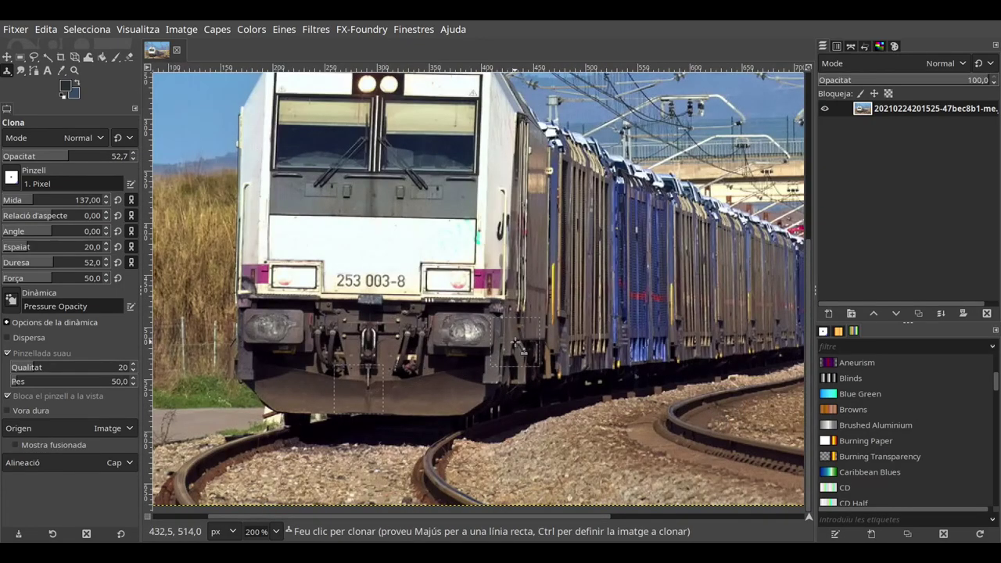
pyautogui.scroll(3, 414, 201)
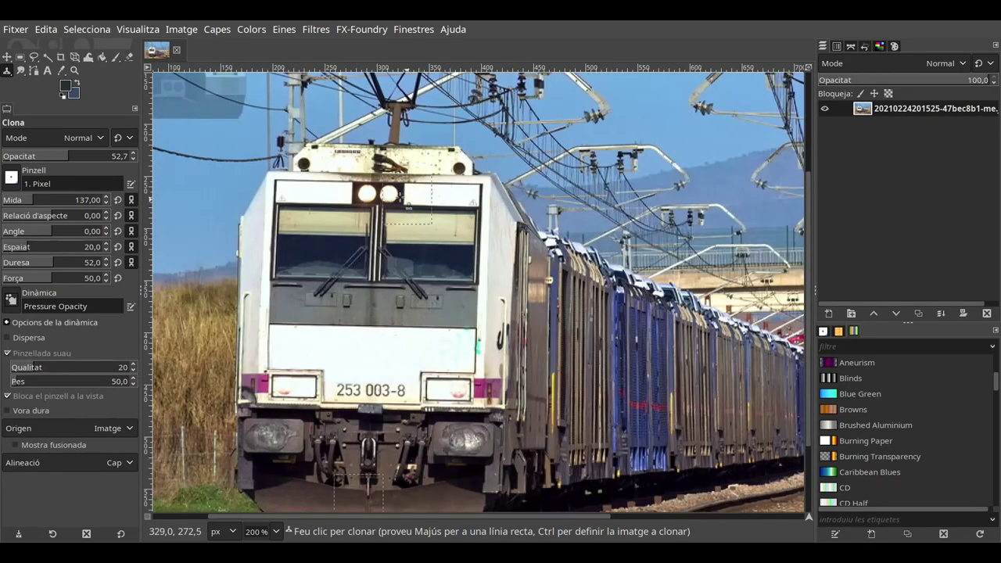
pyautogui.scroll(-3, 336, 211)
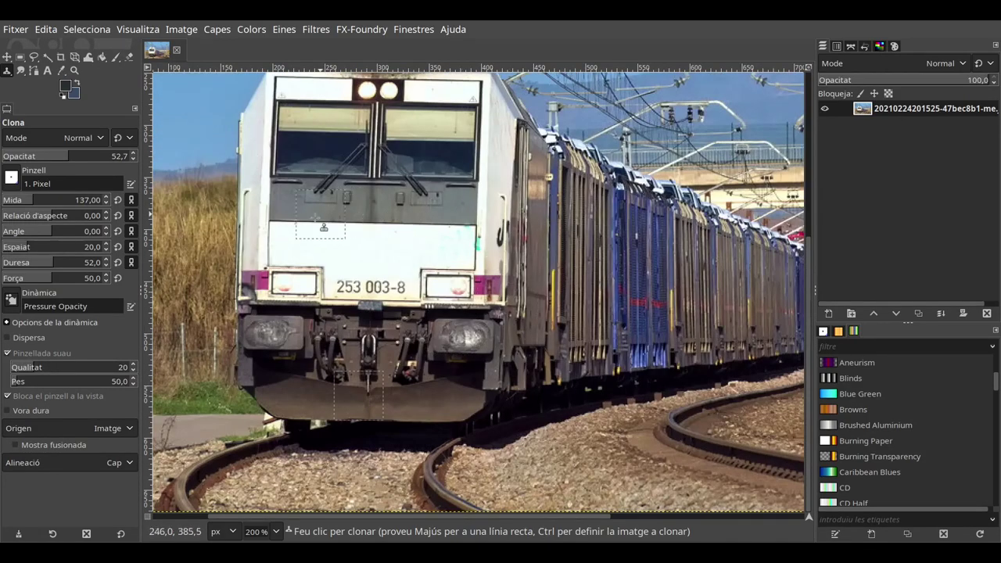
pyautogui.scroll(5, 277, 277)
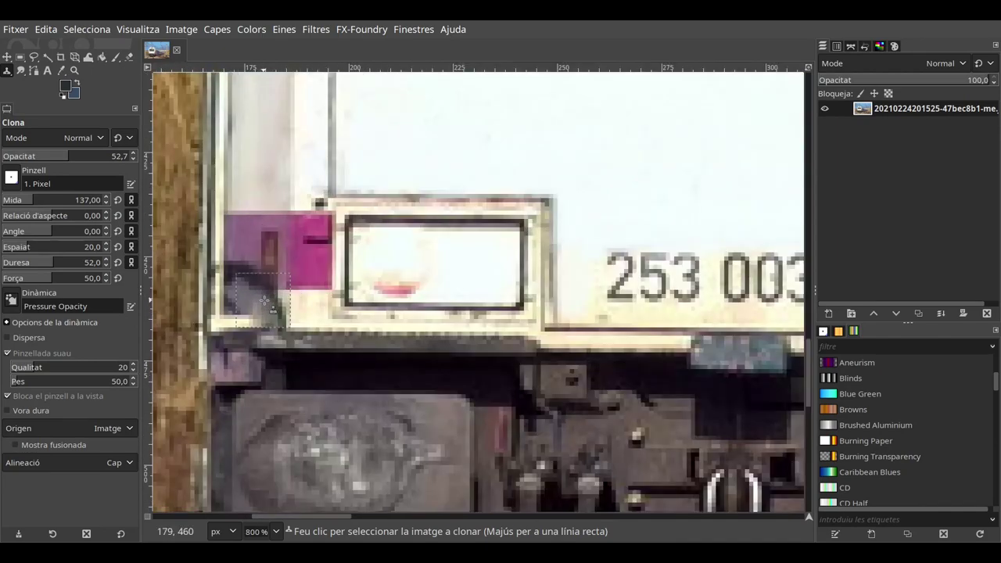
pyautogui.keyDown('ctrl'); pyautogui.click(311, 313); pyautogui.keyUp('ctrl')
pyautogui.moveTo(270, 313)
pyautogui.mouseDown()
pyautogui.moveTo(245, 313)
pyautogui.moveTo(280, 312)
pyautogui.moveTo(223, 307)
pyautogui.mouseUp()
# Step: Clone clean magenta over the left part of the stripe beside the left headlight, and cream paint over the dark residue beneath it
pyautogui.keyDown('ctrl'); pyautogui.click(331, 252); pyautogui.keyUp('ctrl')
pyautogui.moveTo(276, 217)
pyautogui.mouseDown()
pyautogui.moveTo(270, 264)
pyautogui.moveTo(260, 218)
pyautogui.moveTo(272, 214)
pyautogui.moveTo(226, 268)
pyautogui.mouseUp()
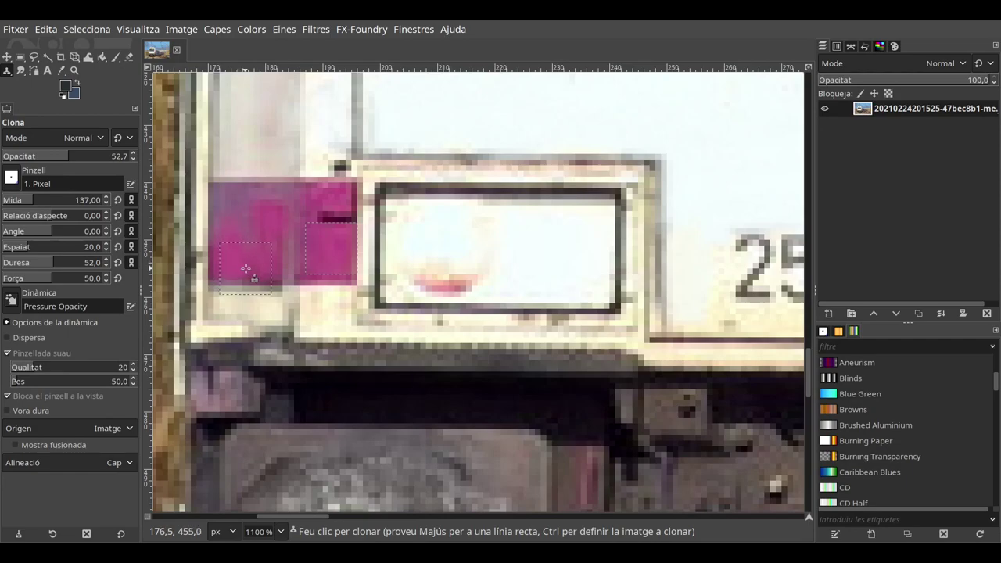
pyautogui.keyDown('ctrl'); pyautogui.click(333, 303); pyautogui.keyUp('ctrl')
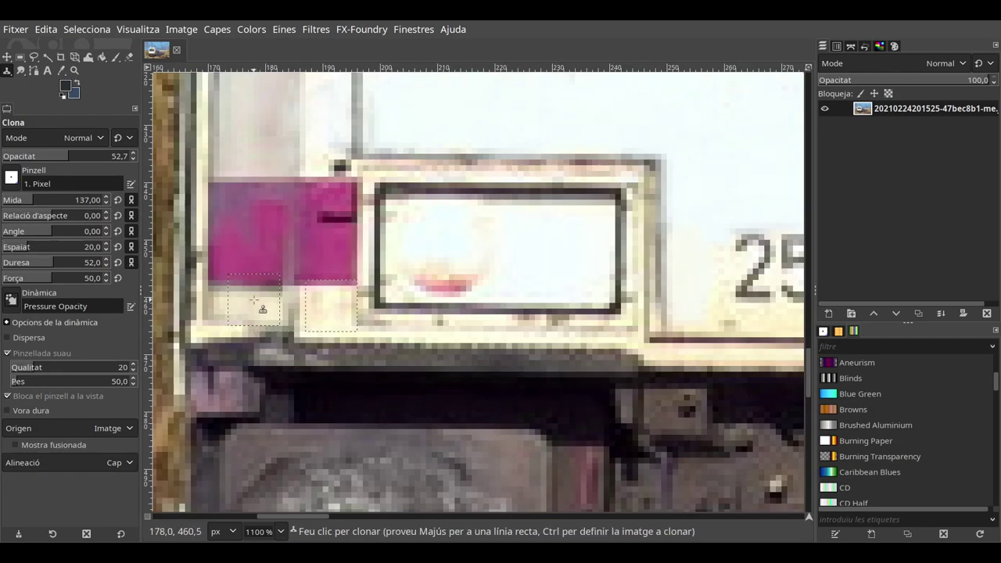
pyautogui.moveTo(266, 302); pyautogui.dragTo(223, 301)
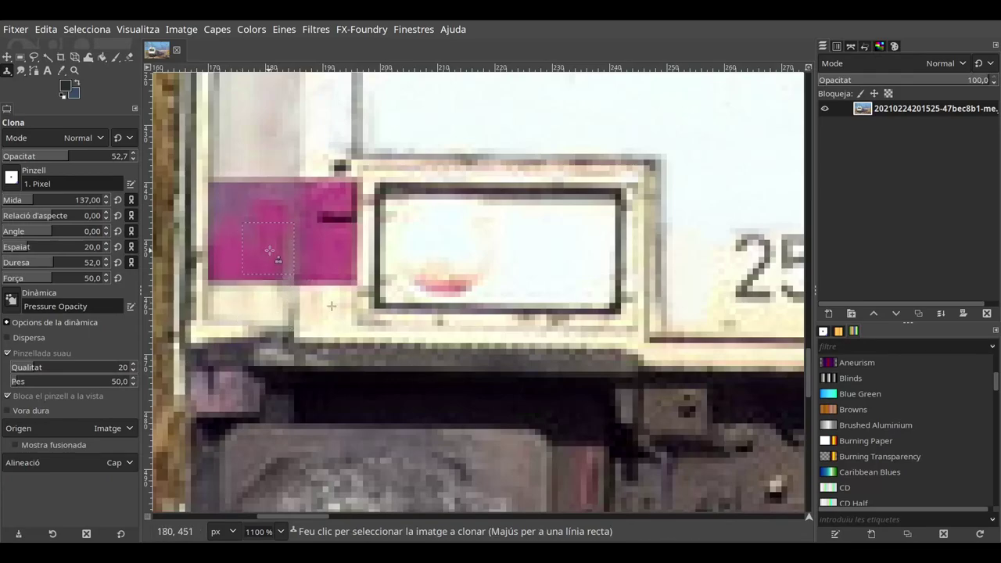
# Step: Sample the clean light panel beside the right handrail's upper end and clone it over the black loop-shaped mark below
pyautogui.scroll(-2, 281, 303)
pyautogui.scroll(-4, 298, 294)
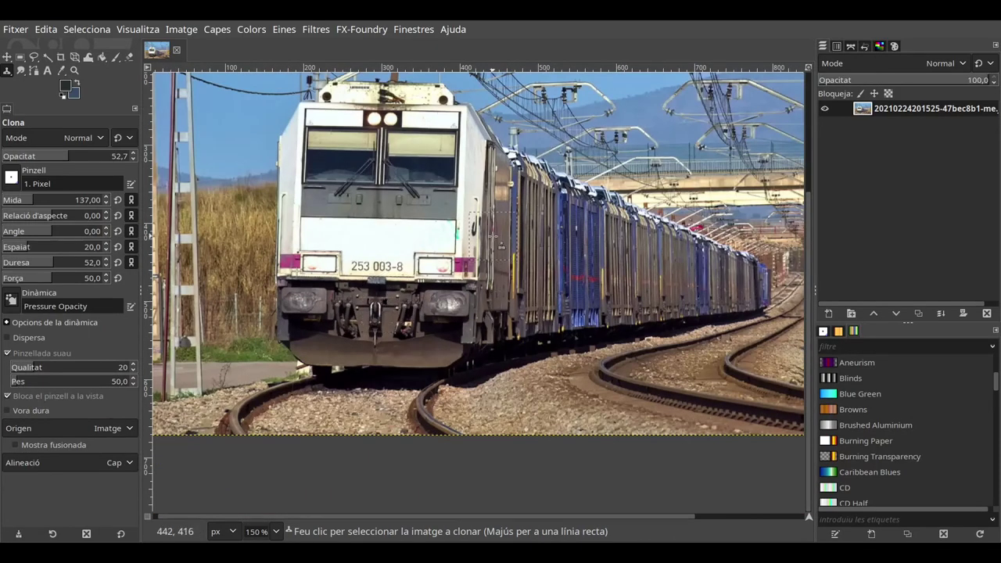
pyautogui.scroll(5, 493, 234)
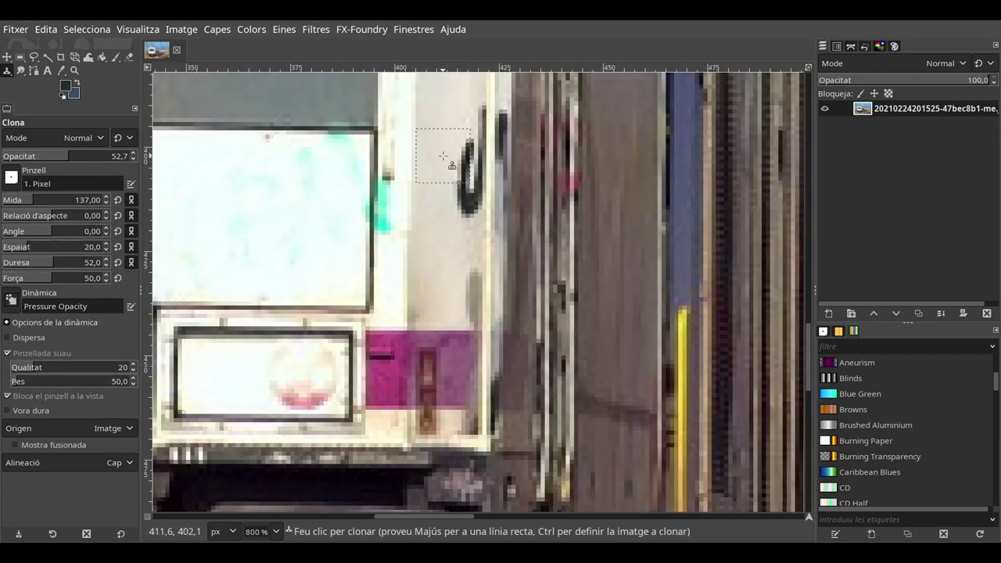
pyautogui.scroll(3, 442, 156)
pyautogui.press('ctrl')
pyautogui.keyDown('ctrl'); pyautogui.click(442, 272); pyautogui.keyUp('ctrl')
pyautogui.moveTo(452, 344)
pyautogui.mouseDown()
pyautogui.moveTo(461, 419)
pyautogui.moveTo(457, 390)
pyautogui.moveTo(459, 410)
pyautogui.mouseUp()
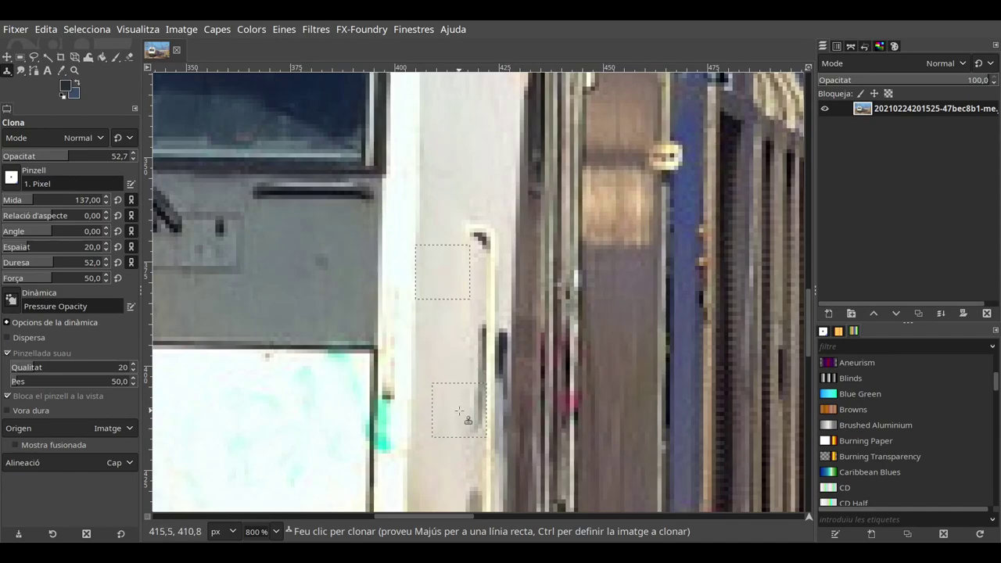
# Step: Clone light panel paint down the inner side of the right handrail to cover the remaining dark graffiti streaks above the magenta stripe
pyautogui.scroll(-3, 458, 421)
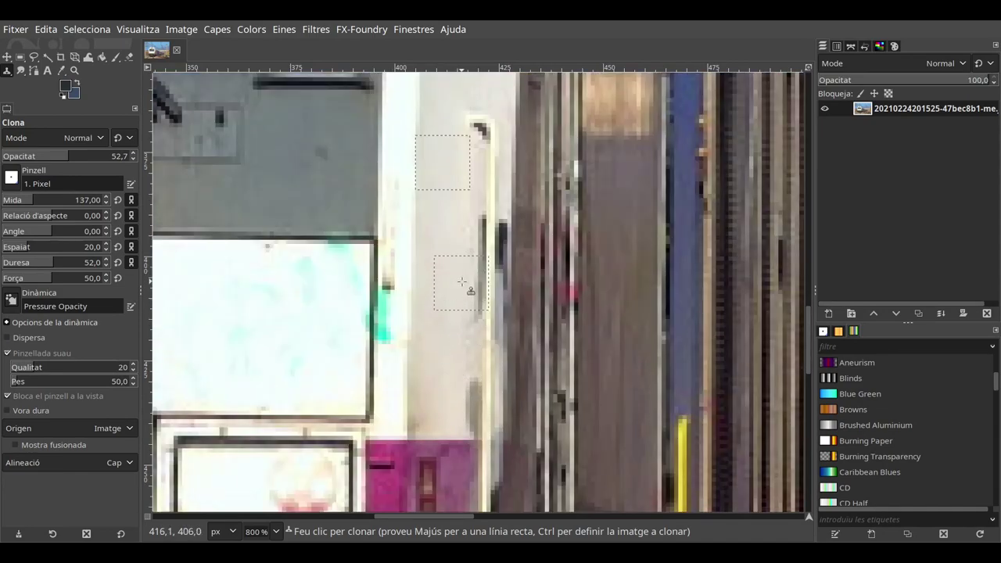
pyautogui.keyDown('ctrl'); pyautogui.click(484, 179); pyautogui.keyUp('ctrl')
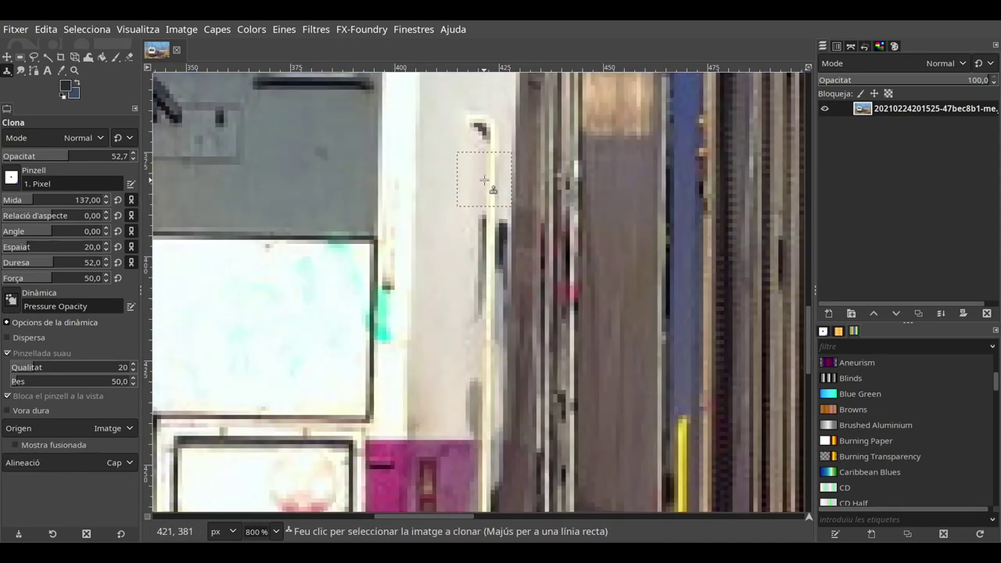
pyautogui.moveTo(487, 209); pyautogui.dragTo(484, 244)
pyautogui.moveTo(483, 283); pyautogui.dragTo(483, 305)
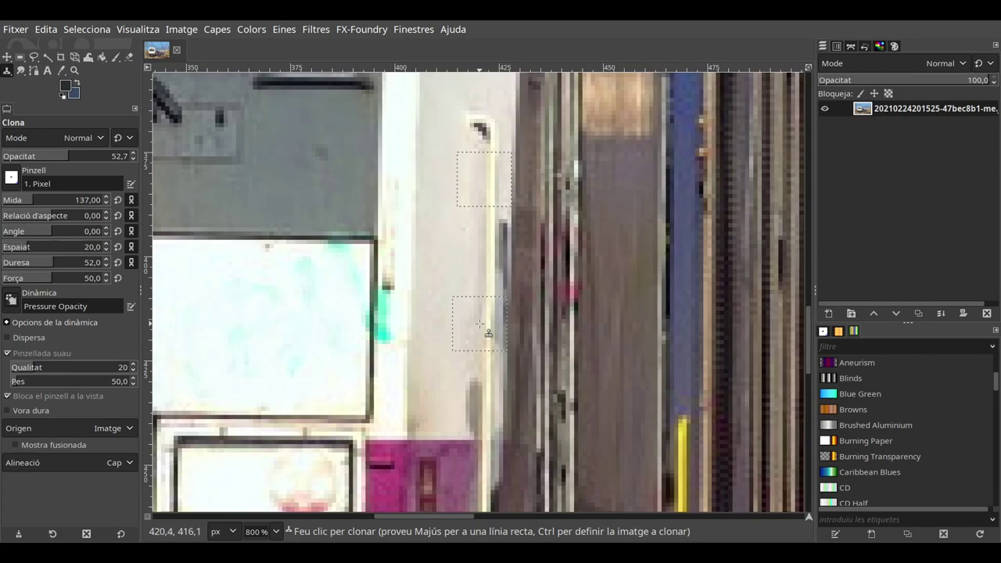
pyautogui.moveTo(464, 372); pyautogui.dragTo(474, 427)
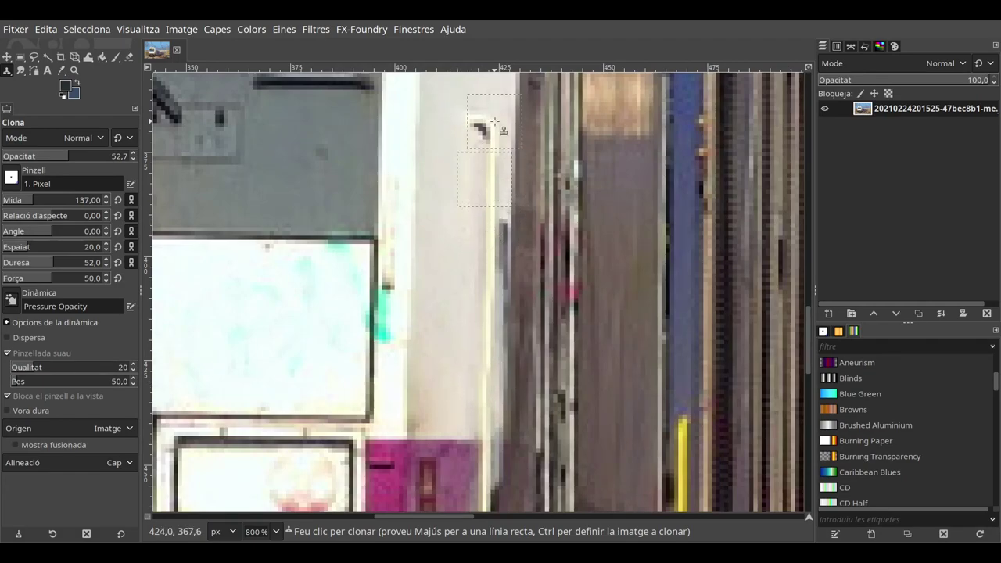
# Step: Sample the clean panel edge outside the right handrail and clone it down over the dark streak there, finishing with the whole photo in view at 100%
pyautogui.press('ctrl')
pyautogui.press('ctrl')
pyautogui.keyDown('ctrl'); pyautogui.click(513, 162); pyautogui.keyUp('ctrl')
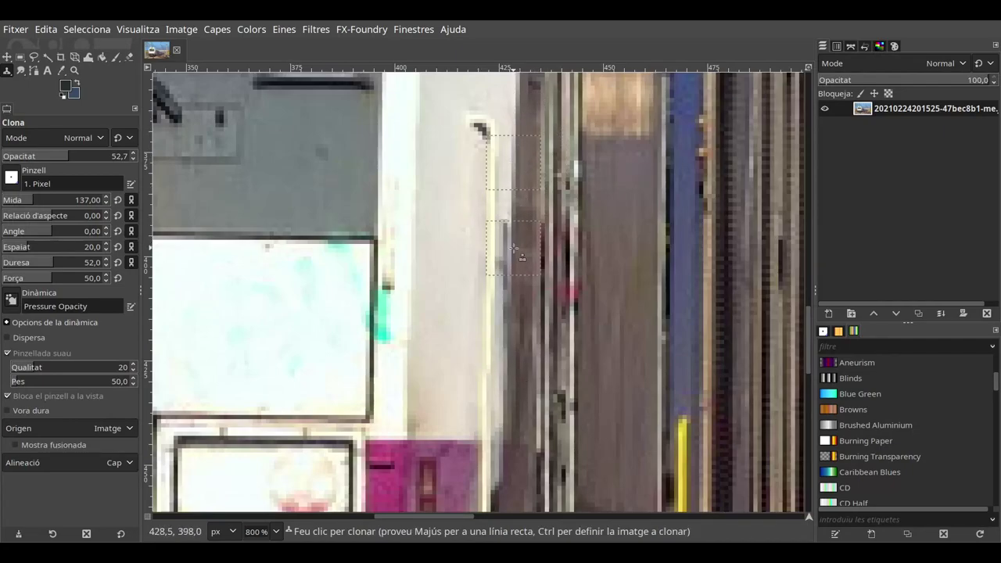
pyautogui.moveTo(513, 231); pyautogui.dragTo(506, 335)
pyautogui.press('1')
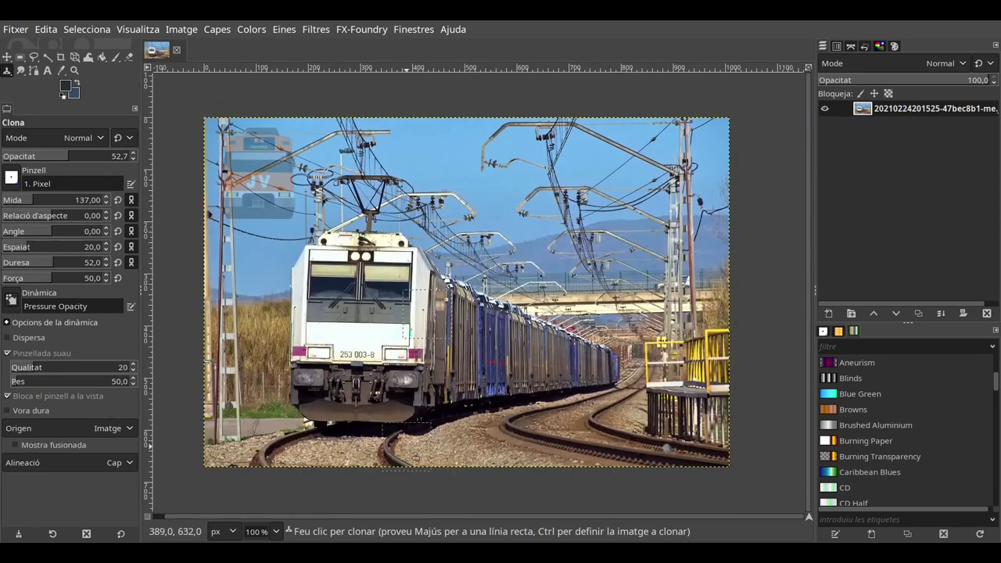
pyautogui.press('+')
pyautogui.scroll(-1, 348, 406)
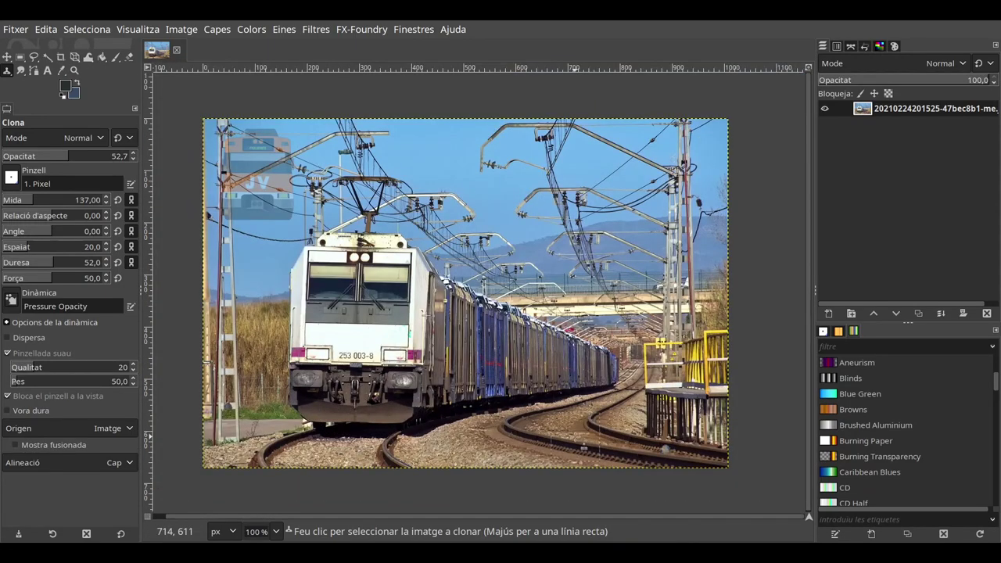